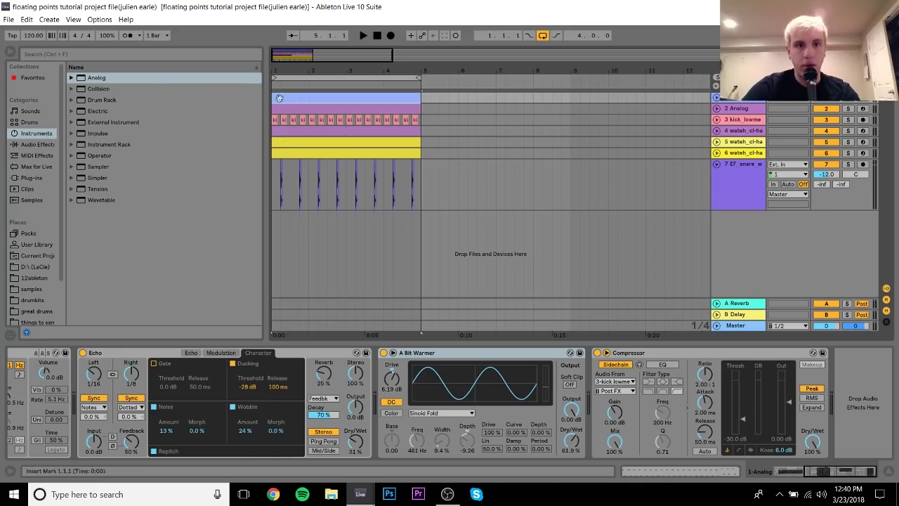
Look over the four-bar arrangement, the snare track's effects and the first Analog track's device chain
{"action": "left_click_drag", "start_coordinate": [281, 73], "coordinate": [281, 52]}
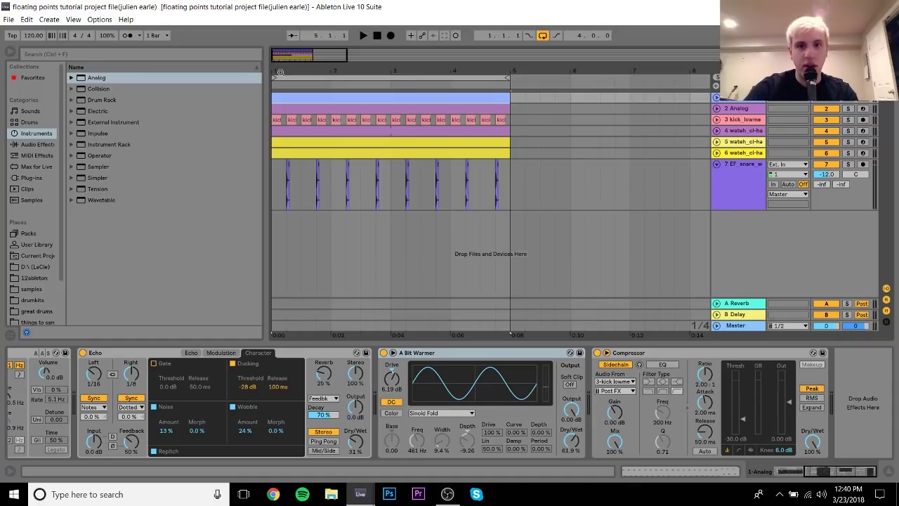
{"action": "key", "text": "minus"}
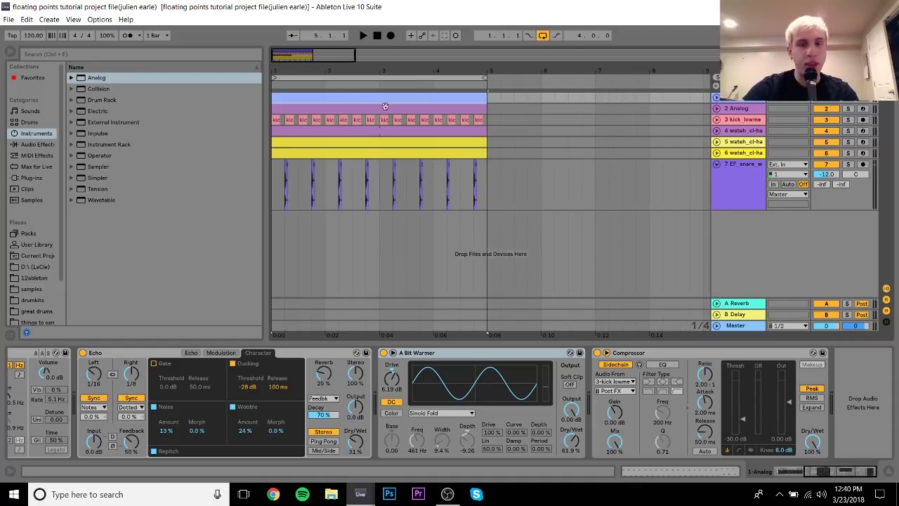
{"action": "left_click", "coordinate": [311, 195]}
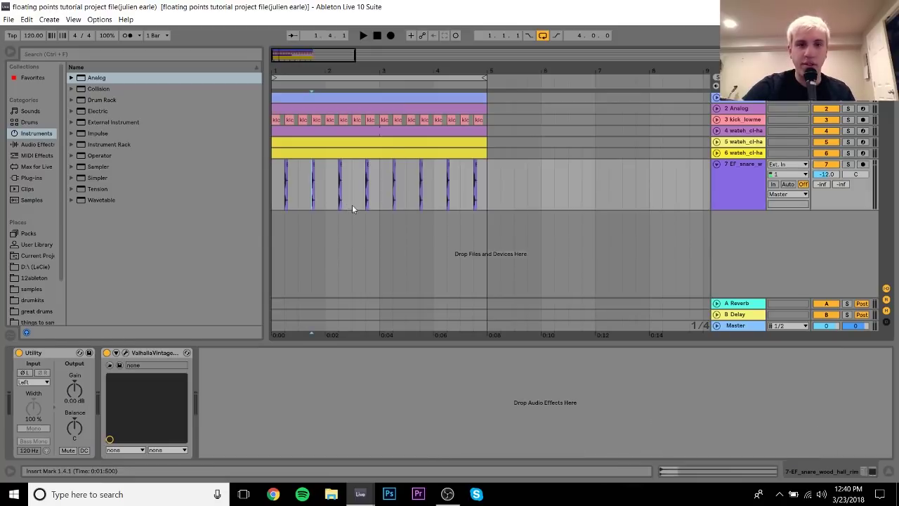
{"action": "left_click", "coordinate": [327, 98]}
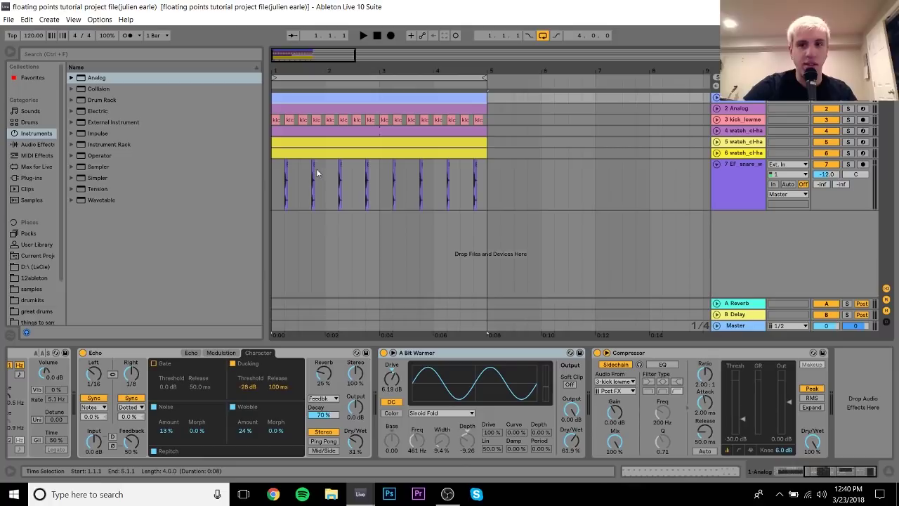
{"action": "left_click", "coordinate": [785, 475]}
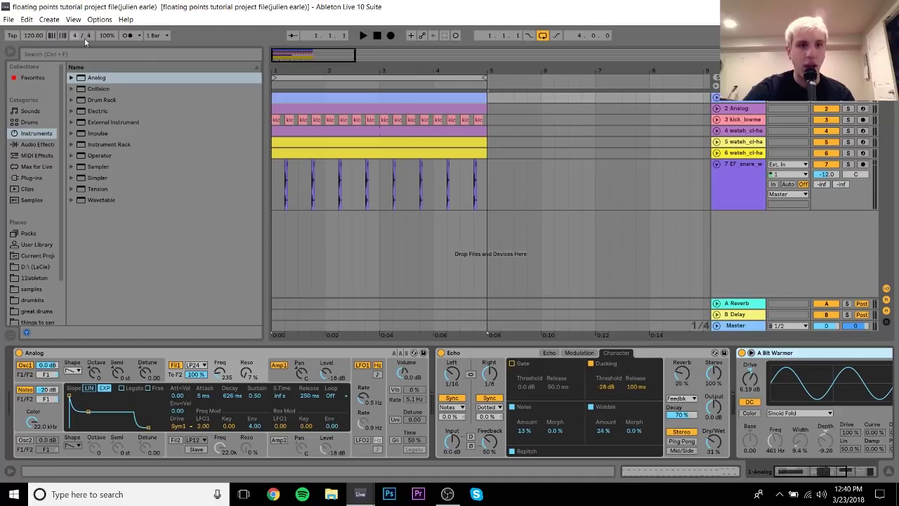
Play the loop from its start and highlight all the clips across the seven tracks
{"action": "key", "text": "space"}
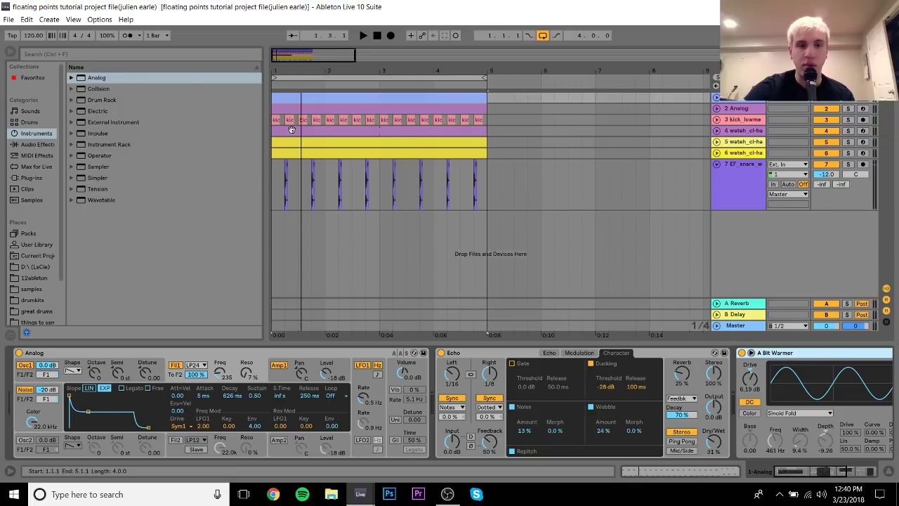
{"action": "left_click_drag", "start_coordinate": [275, 172], "coordinate": [490, 101]}
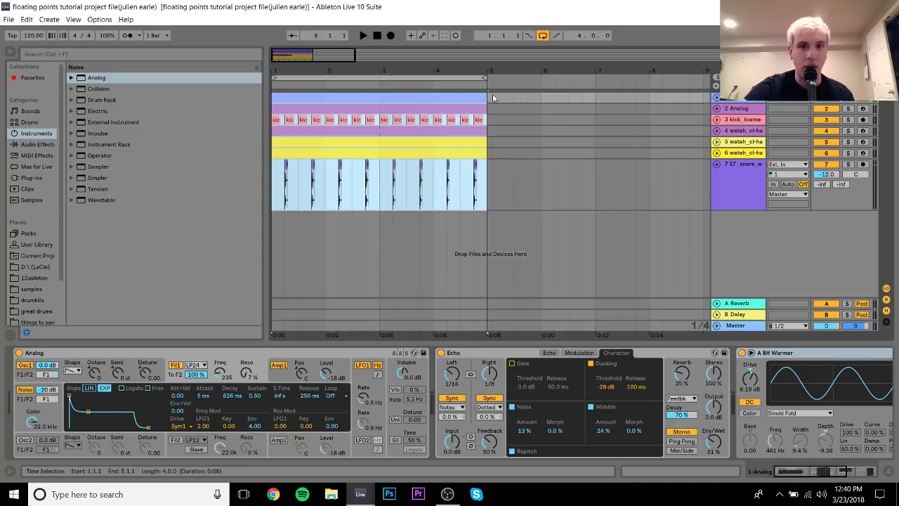
{"action": "left_click", "coordinate": [311, 78]}
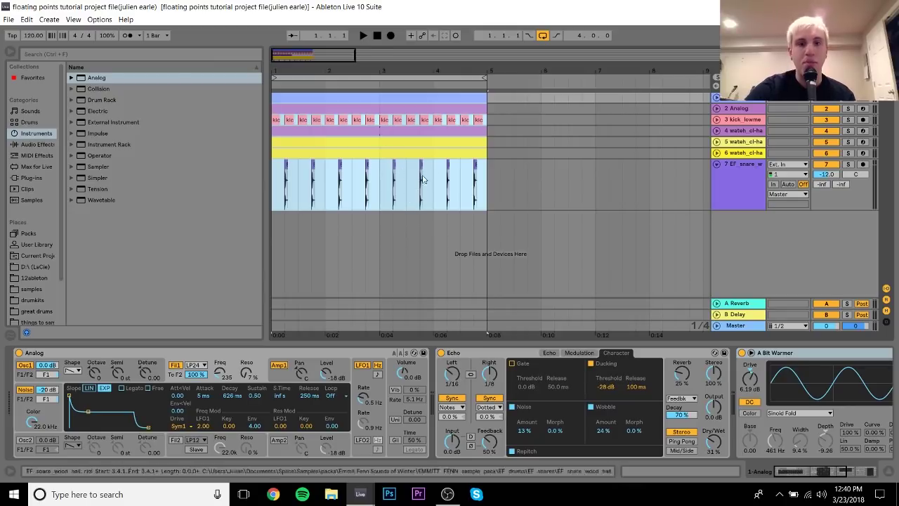
{"action": "left_click_drag", "start_coordinate": [487, 184], "coordinate": [259, 92]}
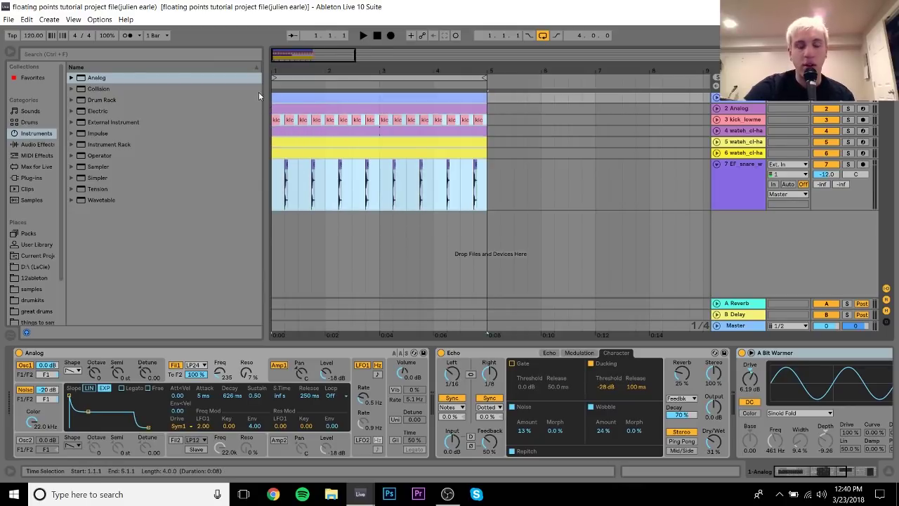
Deactivate tracks 2 to 7, leaving only the first Analog track active
{"action": "left_click", "coordinate": [274, 171]}
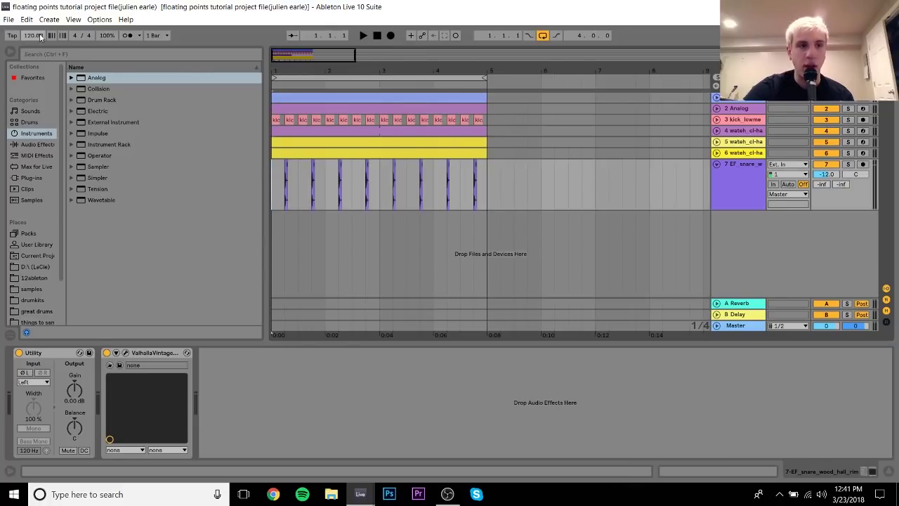
{"action": "left_click", "coordinate": [734, 107]}
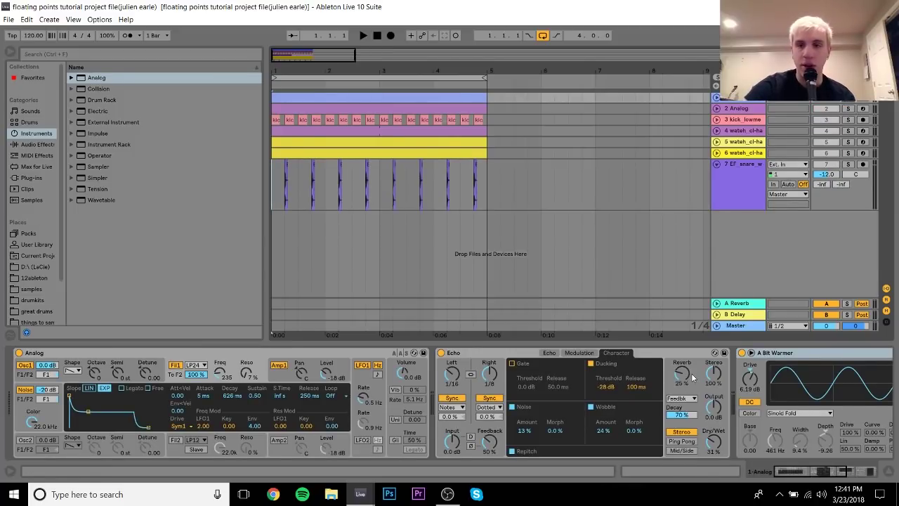
{"action": "left_click", "coordinate": [435, 310]}
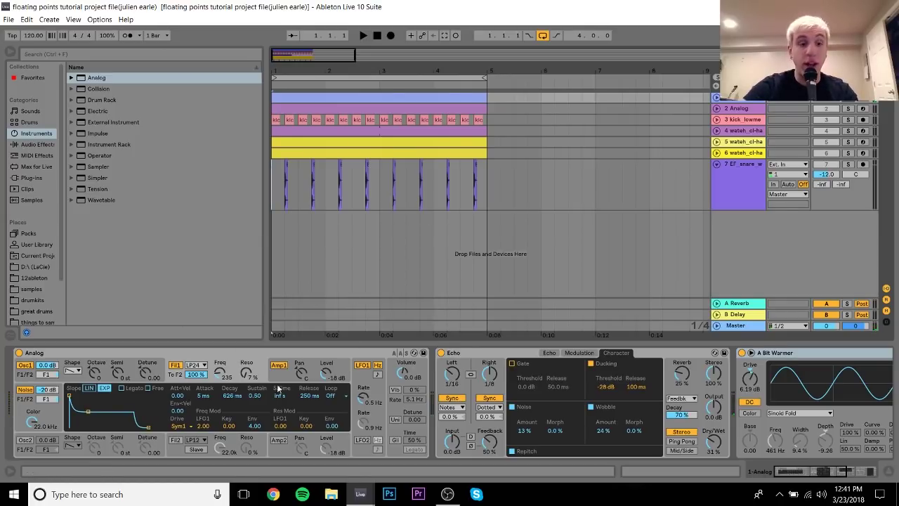
Switch off the Compressor, A Bit Warmer and Echo effects on the first Analog track
{"action": "left_click_drag", "start_coordinate": [787, 471], "coordinate": [815, 479]}
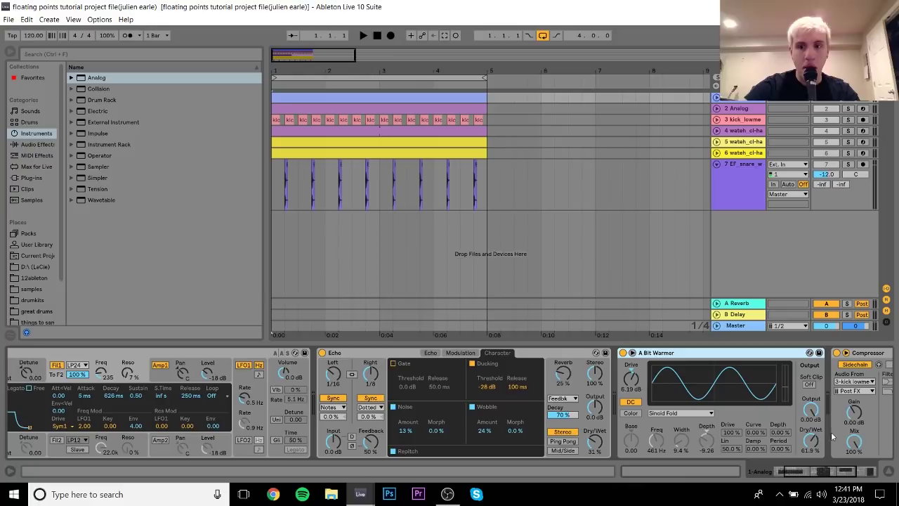
{"action": "left_click", "coordinate": [843, 365]}
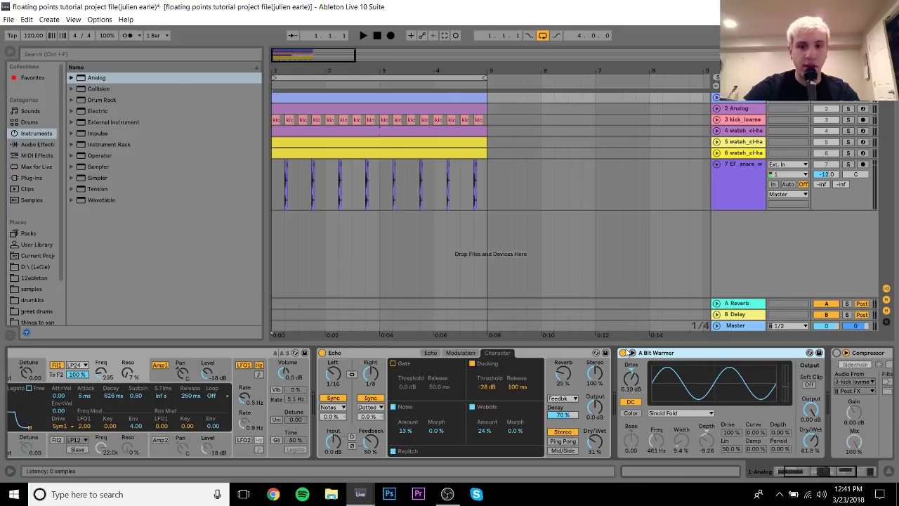
{"action": "key", "text": "0"}
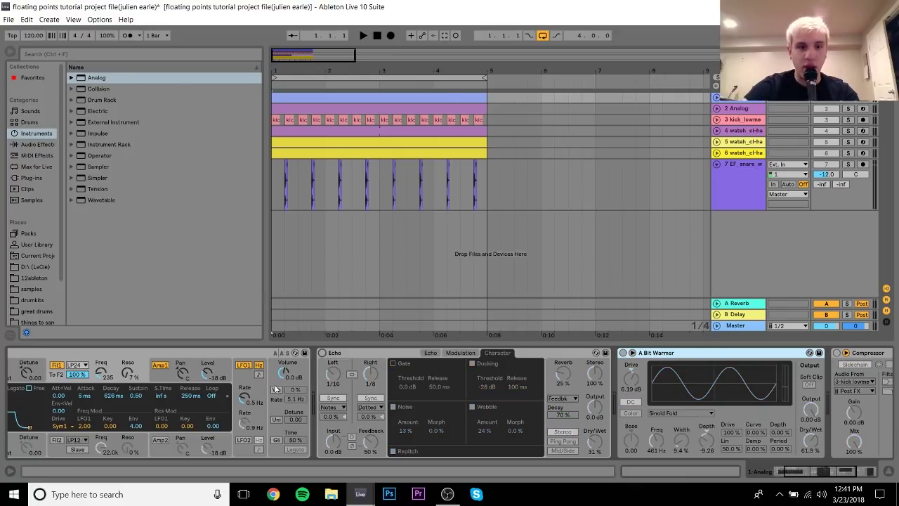
{"action": "left_click_drag", "start_coordinate": [780, 476], "coordinate": [778, 476]}
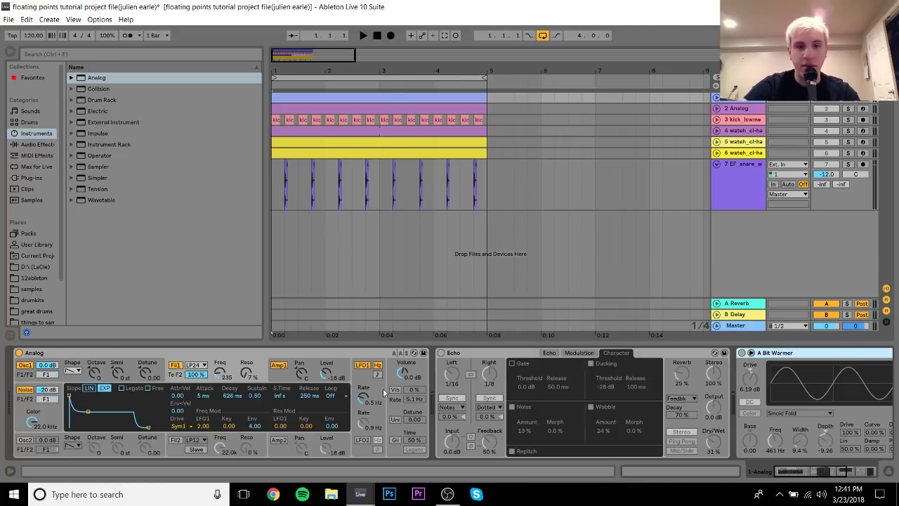
Examine the Analog synth's oscillator 1, filter and amp envelope settings, and briefly play the loop
{"action": "left_click", "coordinate": [283, 357]}
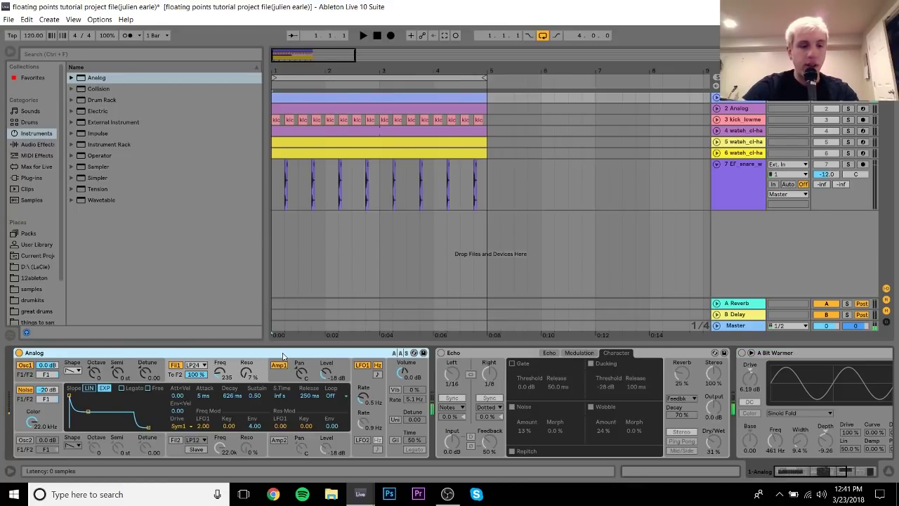
{"action": "left_click", "coordinate": [158, 366]}
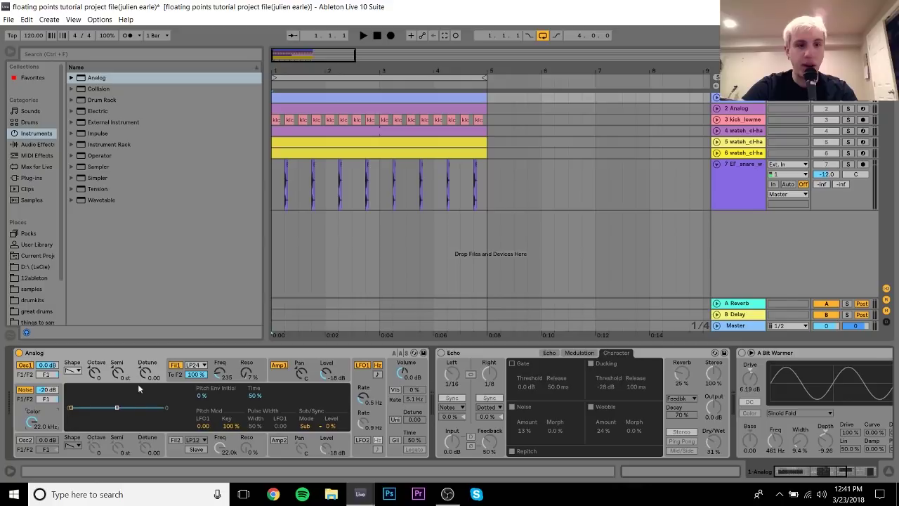
{"action": "left_click", "coordinate": [178, 381]}
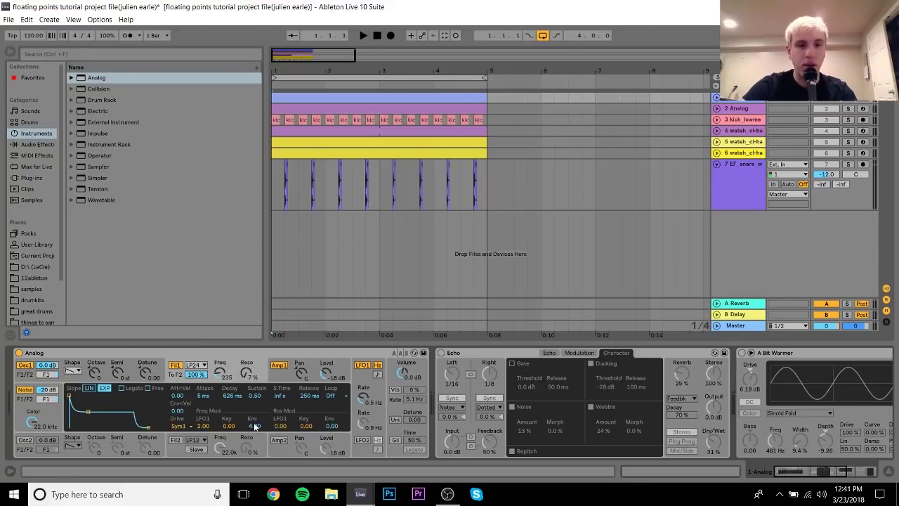
{"action": "left_click", "coordinate": [277, 380]}
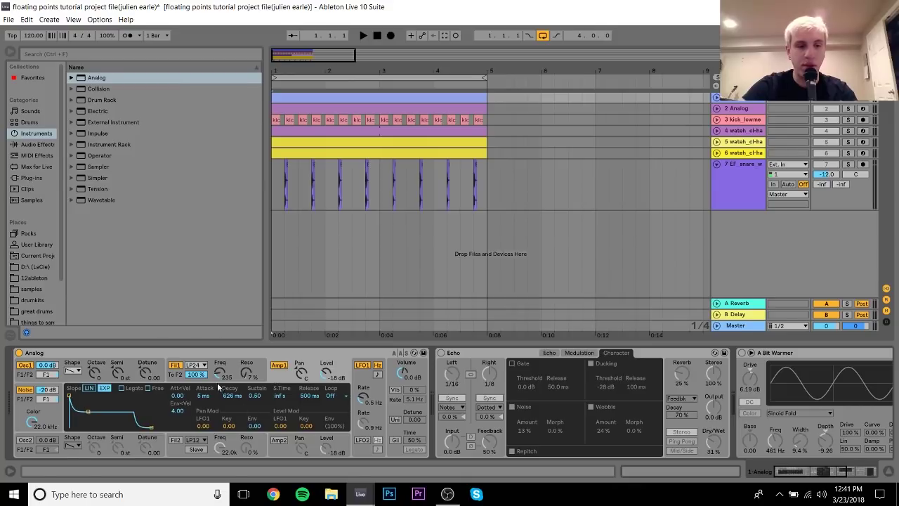
{"action": "left_click", "coordinate": [237, 370]}
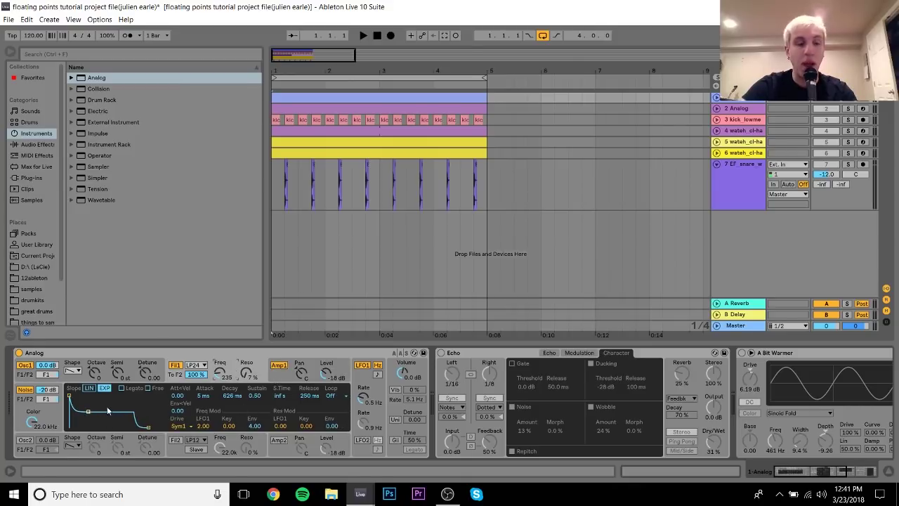
{"action": "left_click", "coordinate": [284, 379]}
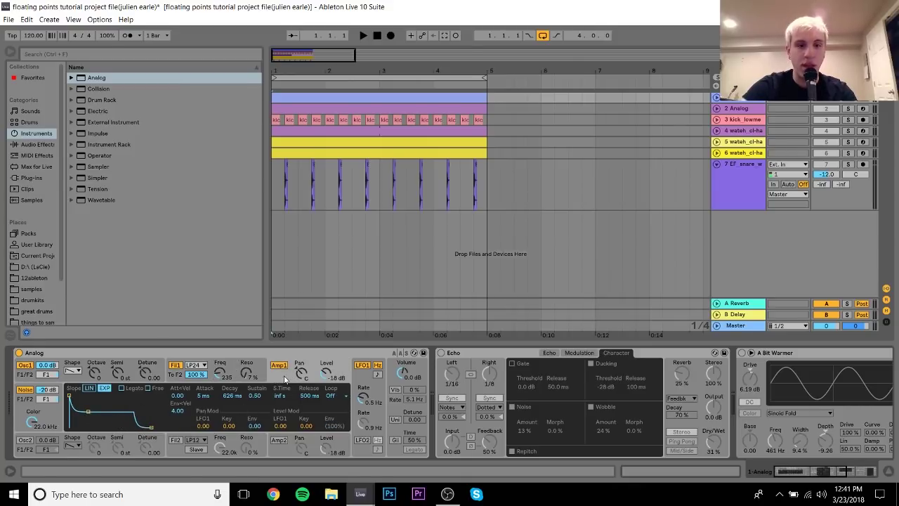
{"action": "left_click", "coordinate": [235, 365]}
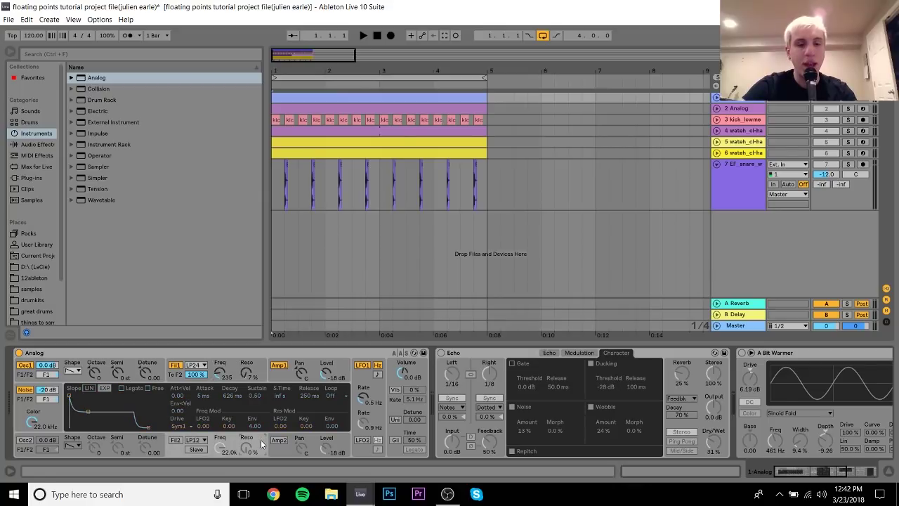
{"action": "key", "text": "space"}
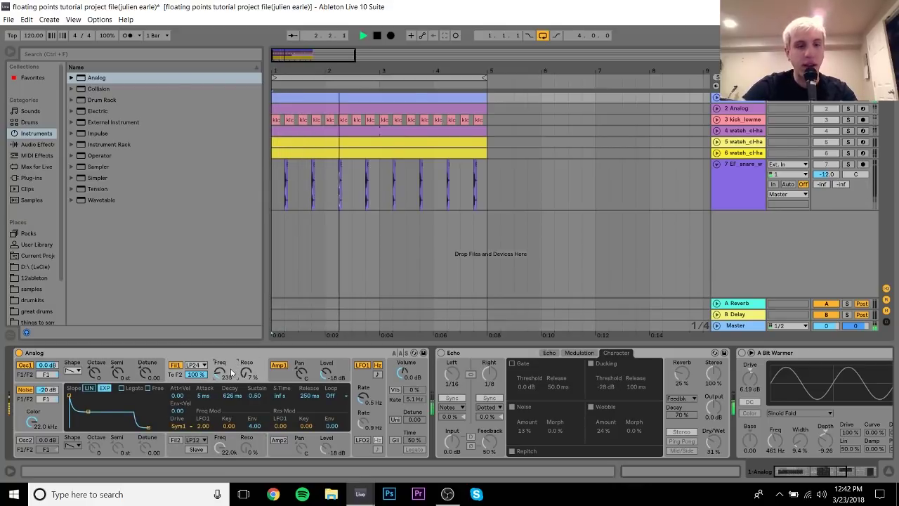
{"action": "key", "text": "space"}
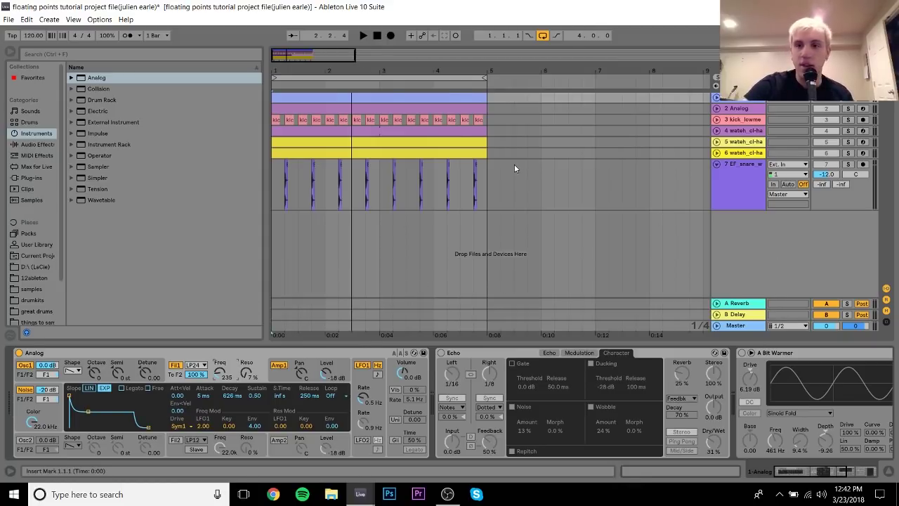
Look through the device chains of tracks 7, 6, 5 and 4 in turn
{"action": "left_click", "coordinate": [748, 170]}
{"action": "left_click", "coordinate": [738, 153]}
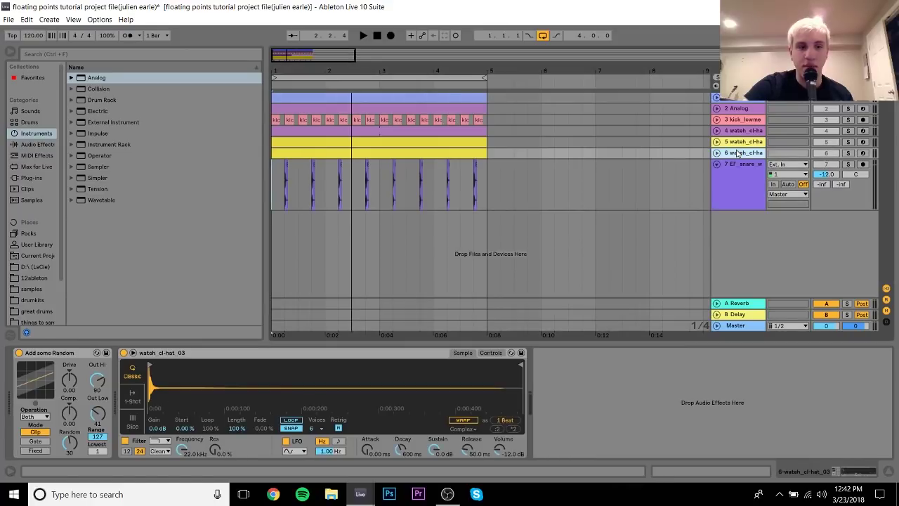
{"action": "left_click", "coordinate": [733, 141]}
{"action": "left_click", "coordinate": [733, 131]}
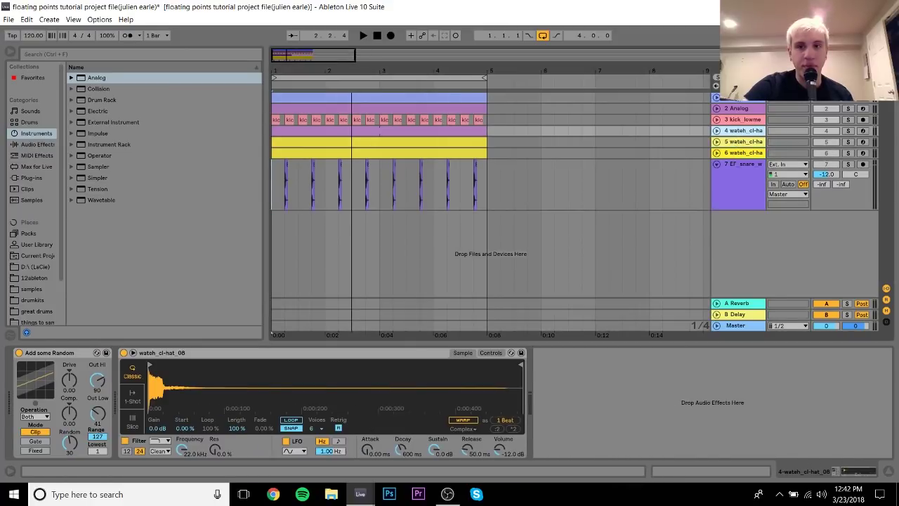
Set the LFO1 frequency modulation of Analog's filter 1 to 4.00 and show the LFO1 wave and retrigger settings
{"action": "left_click", "coordinate": [735, 108]}
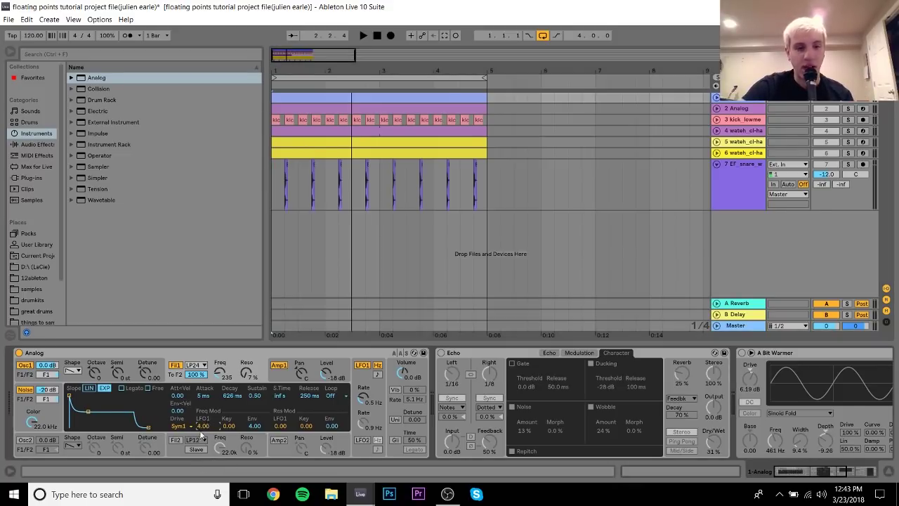
{"action": "left_click", "coordinate": [378, 387]}
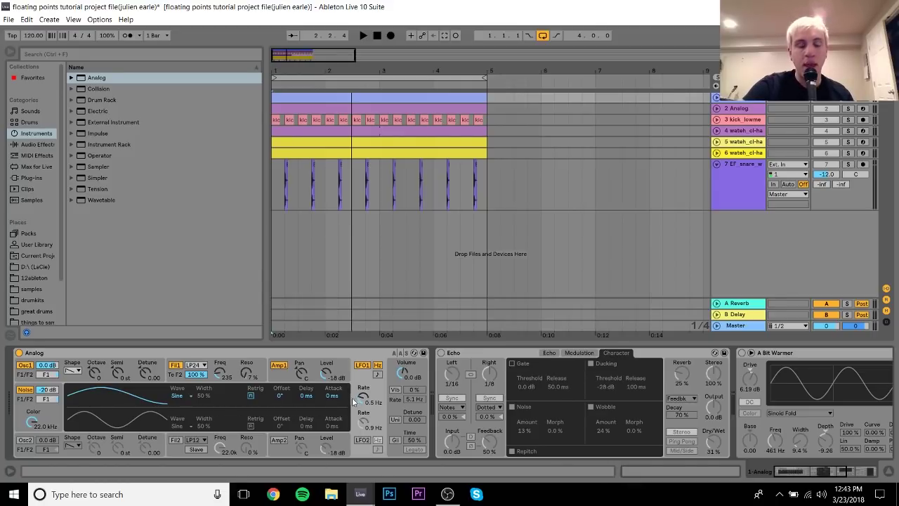
{"action": "left_click", "coordinate": [251, 396]}
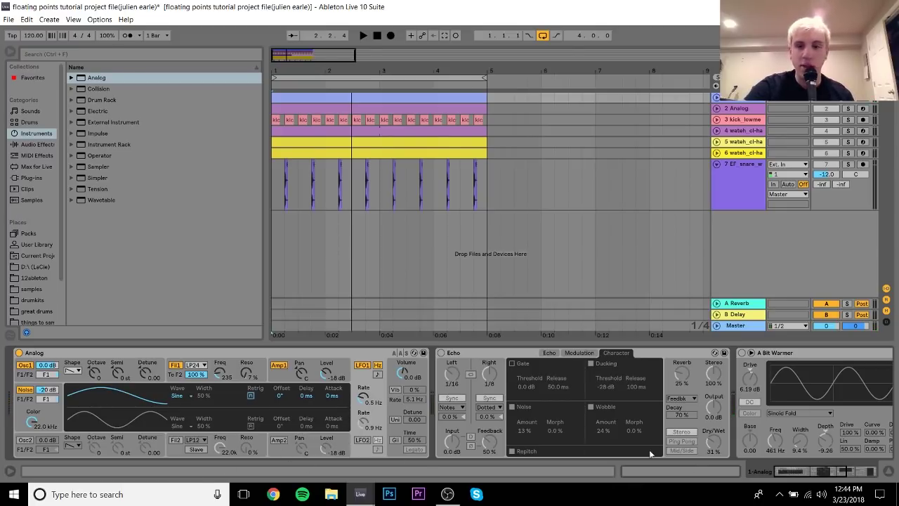
Switch the Echo effect back on, show its main display and set the right delay time to 1/8
{"action": "scroll", "coordinate": [461, 379], "scroll_direction": "right", "scroll_amount": 3}
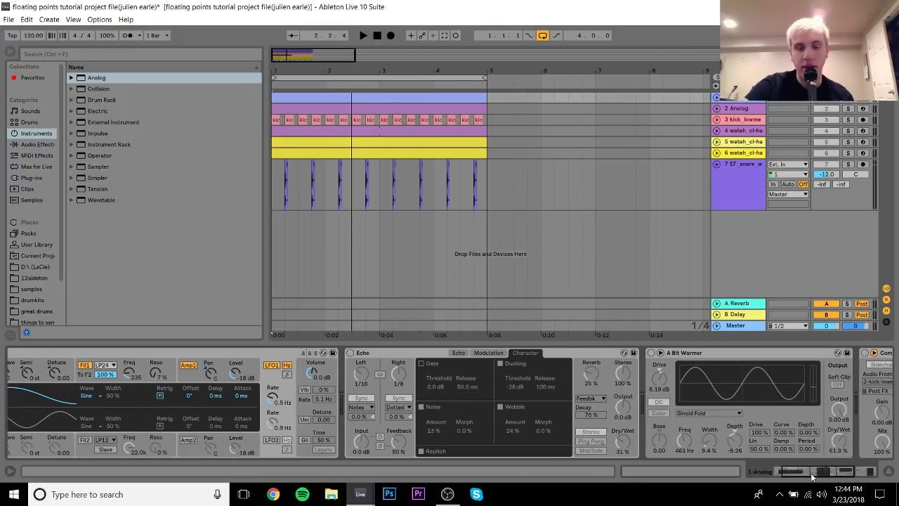
{"action": "left_click", "coordinate": [458, 353]}
{"action": "left_click", "coordinate": [349, 352]}
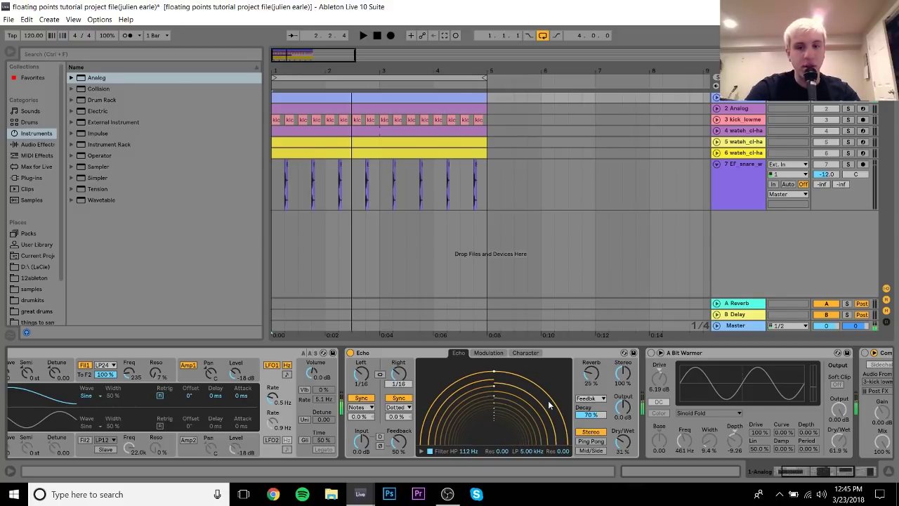
{"action": "key", "text": "Up"}
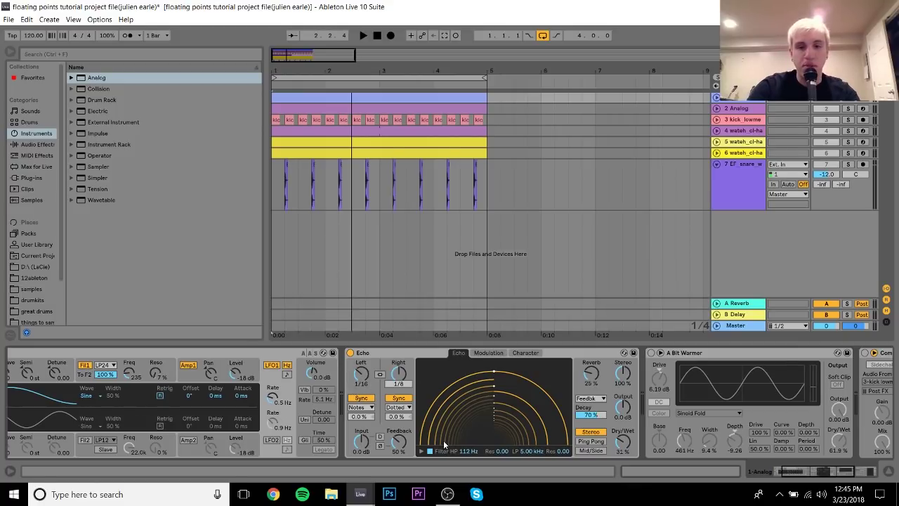
Lower the computer keyboard octave to C2–D3 and show Echo's Character settings
{"action": "key", "text": "z"}
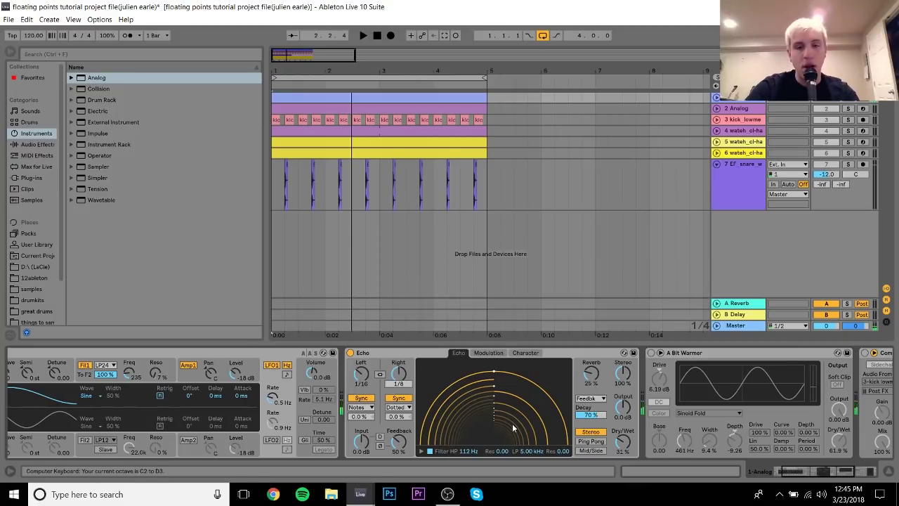
{"action": "left_click", "coordinate": [532, 353]}
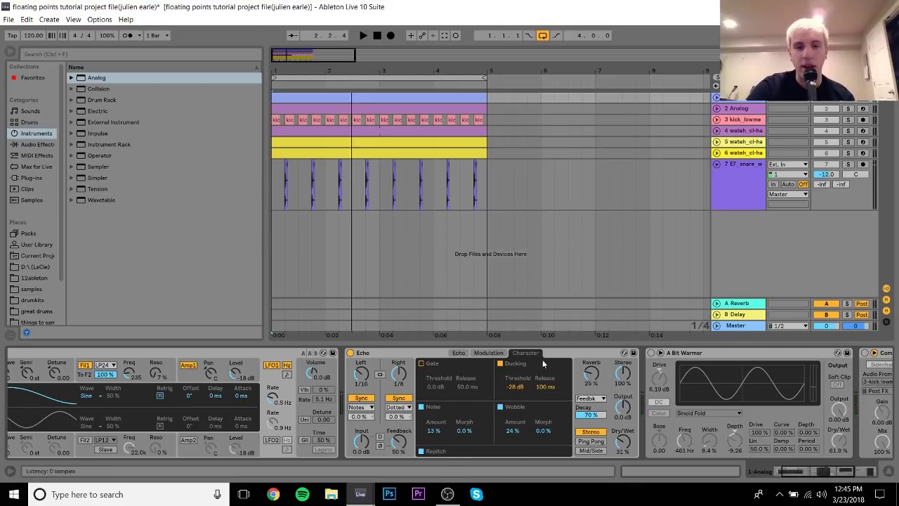
Switch on the A Bit Warmer saturator in the first track's device chain and play the loop to audition it
{"action": "left_click", "coordinate": [826, 475]}
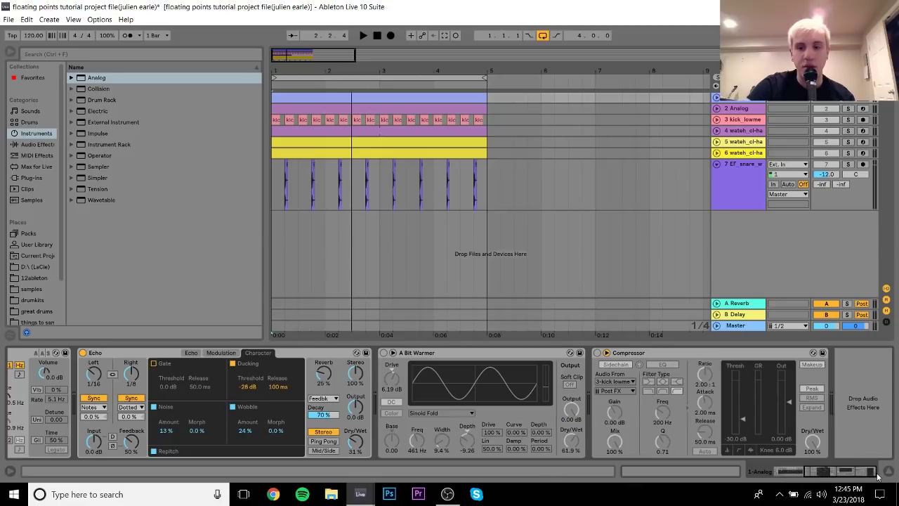
{"action": "left_click", "coordinate": [383, 352]}
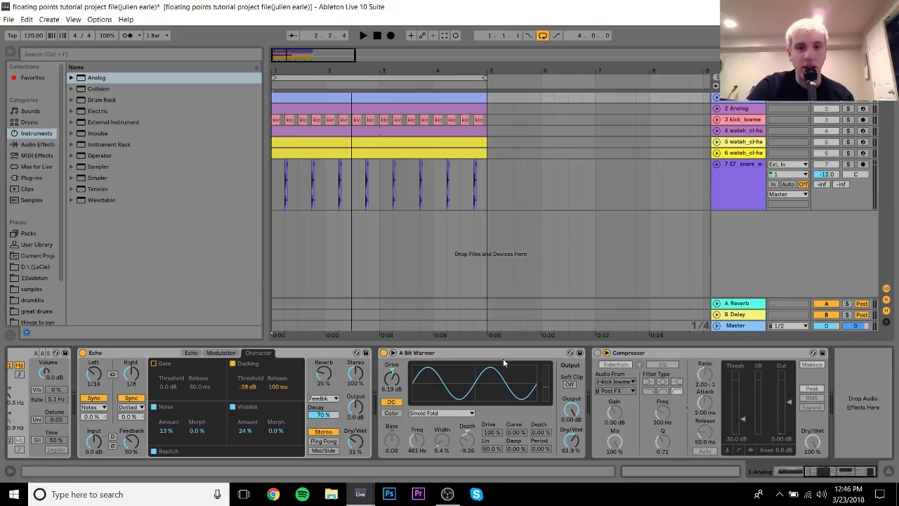
{"action": "left_click", "coordinate": [362, 95]}
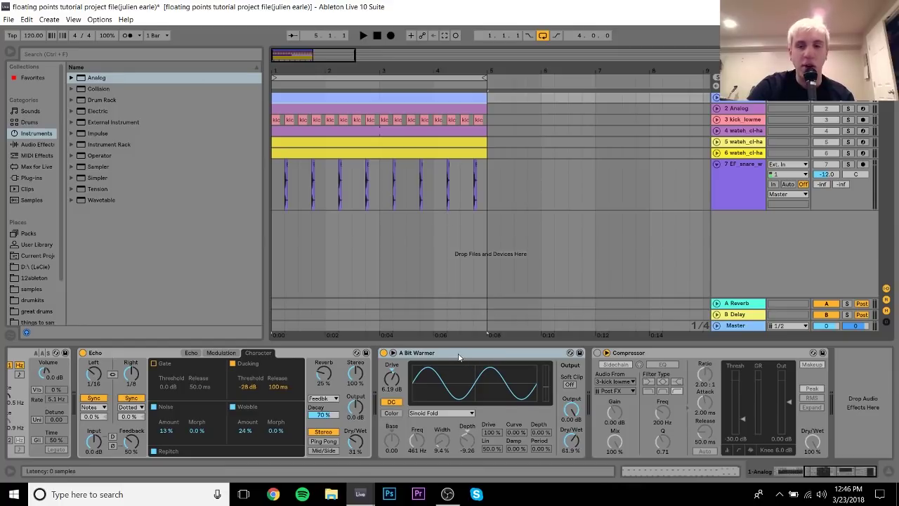
{"action": "left_click", "coordinate": [598, 353]}
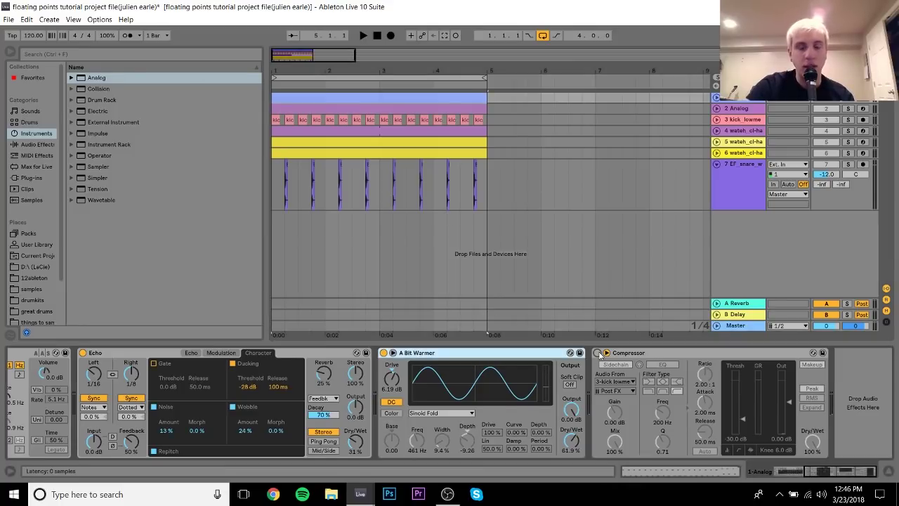
{"action": "left_click", "coordinate": [597, 354]}
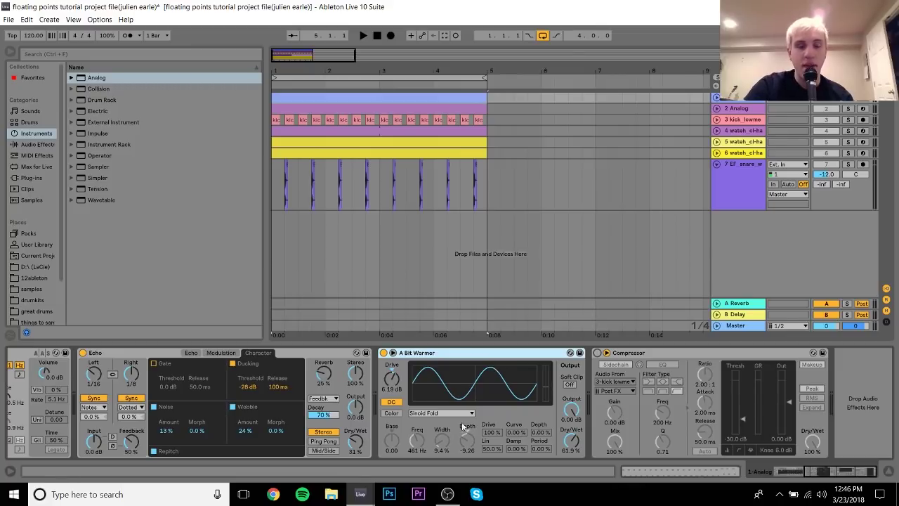
{"action": "key", "text": "space"}
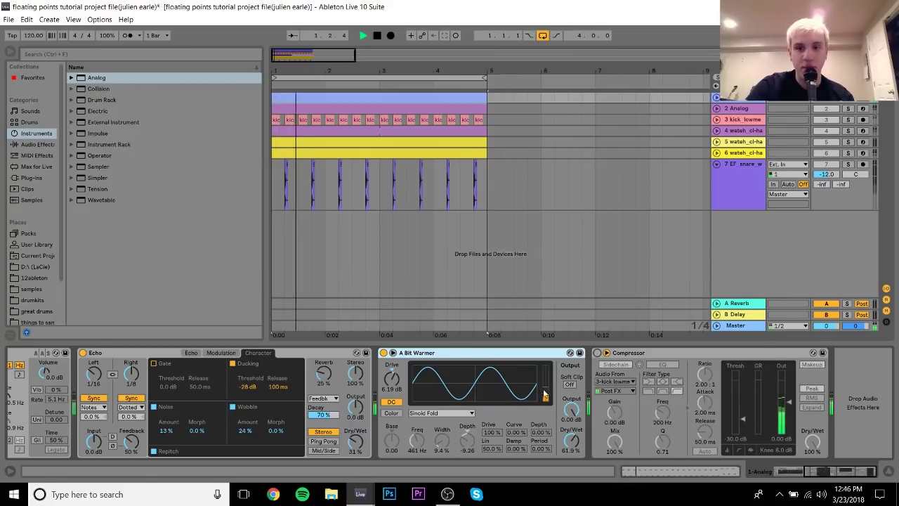
{"action": "key", "text": "space"}
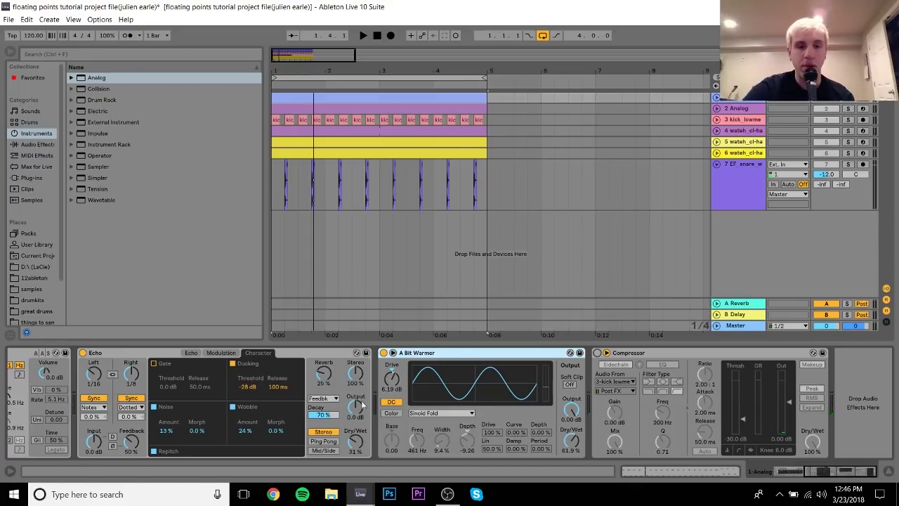
{"action": "key", "text": "space"}
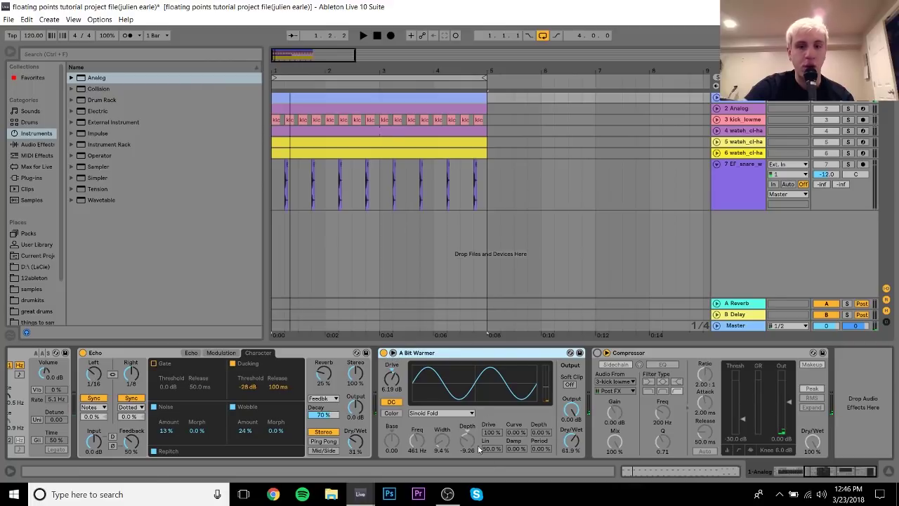
Switch on the Compressor sidechained to the kick track and play the loop to audition it
{"action": "left_click", "coordinate": [616, 364]}
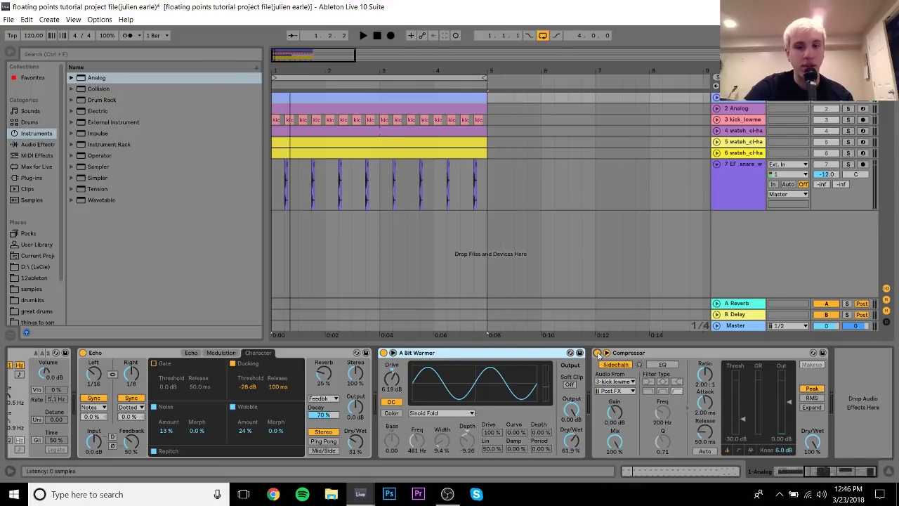
{"action": "key", "text": "space"}
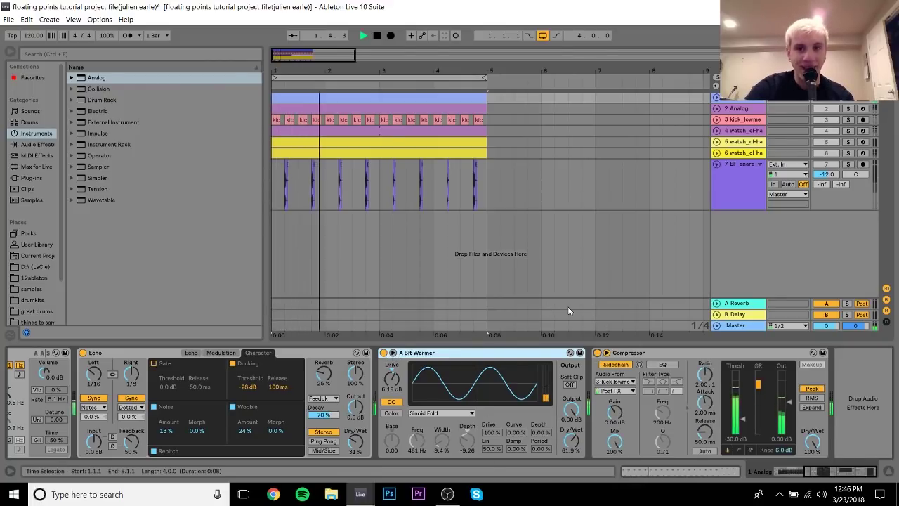
{"action": "key", "text": "space"}
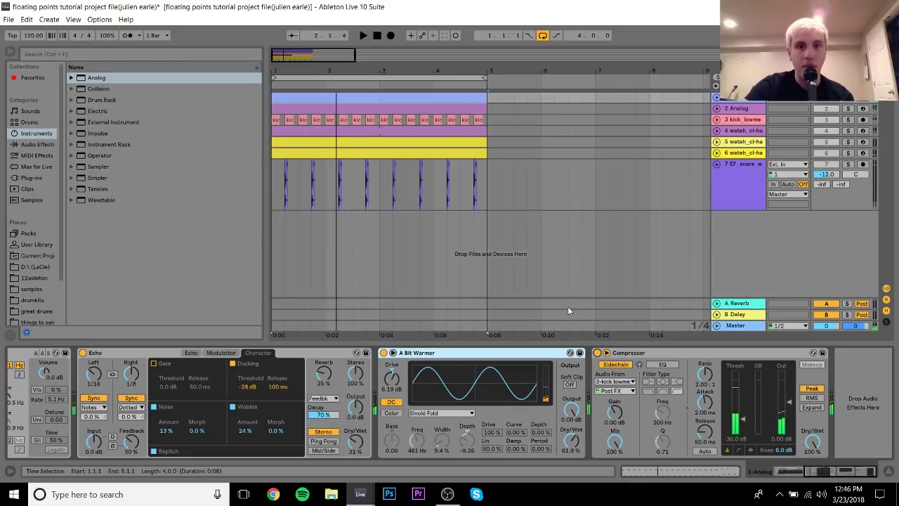
Open the first track's MIDI clip and transpose its upper notes down an octave and back up
{"action": "double_click", "coordinate": [436, 96]}
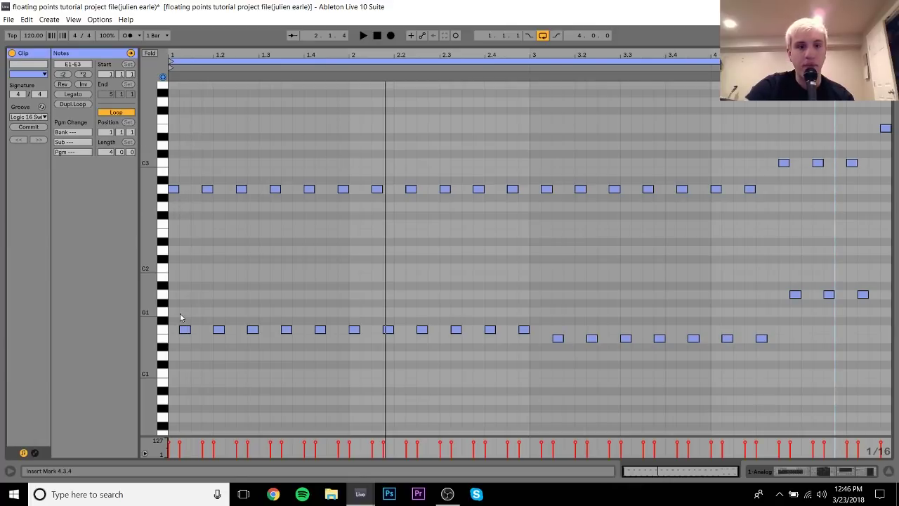
{"action": "left_click_drag", "start_coordinate": [176, 205], "coordinate": [891, 80]}
{"action": "key", "text": "shift+Down"}
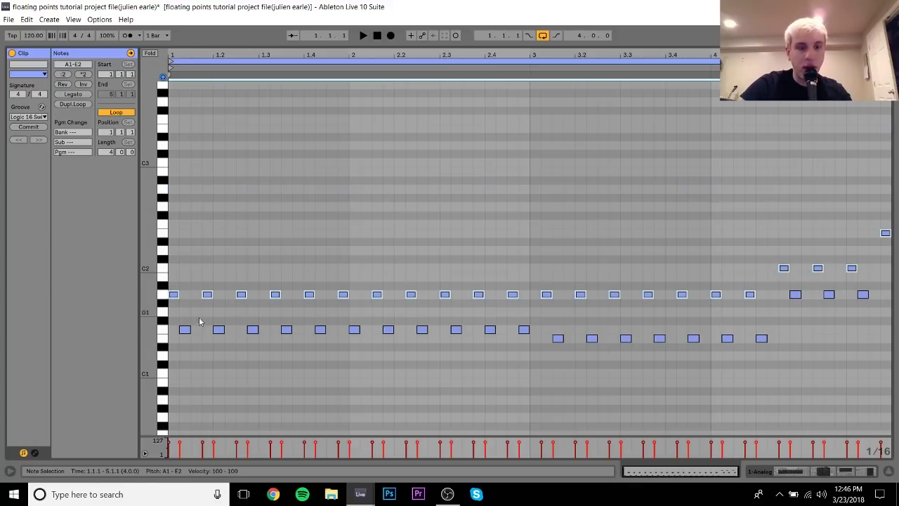
{"action": "key", "text": "shift+Up"}
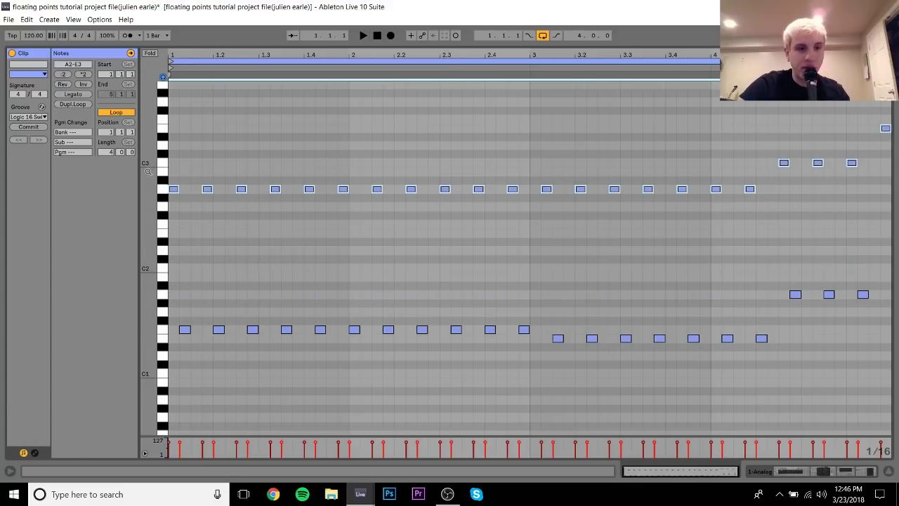
Highlight the A2/F1 and A2/E1 note pairs and transpose all the upper notes down an octave to A1–E2
{"action": "left_click_drag", "start_coordinate": [175, 179], "coordinate": [463, 415]}
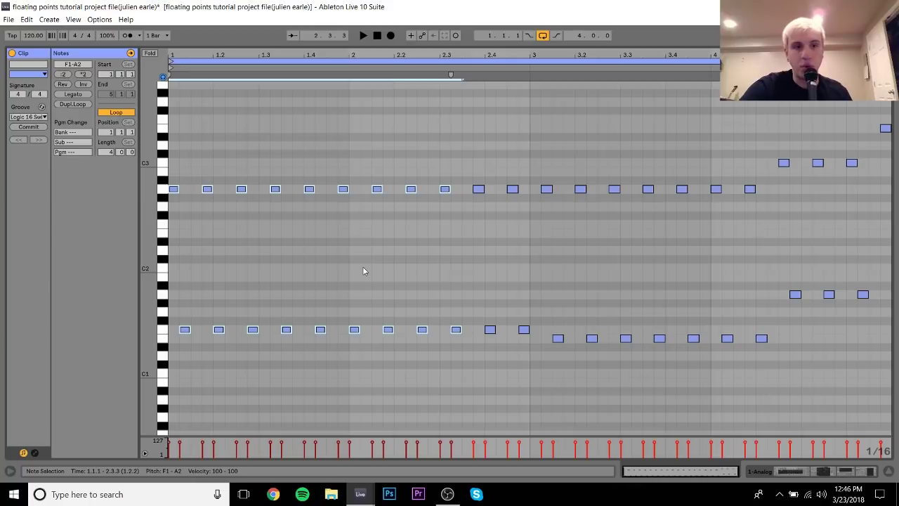
{"action": "left_click_drag", "start_coordinate": [544, 167], "coordinate": [551, 376]}
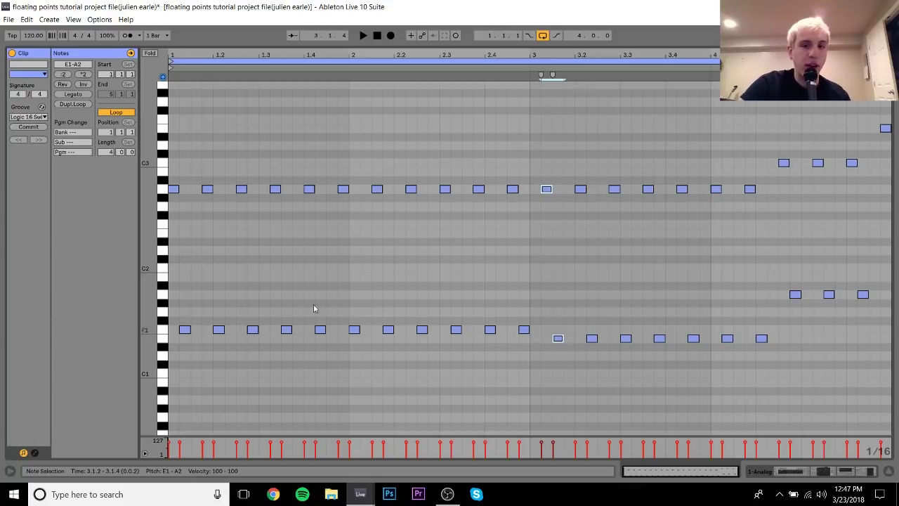
{"action": "left_click_drag", "start_coordinate": [179, 215], "coordinate": [891, 102]}
{"action": "key", "text": "shift+Down"}
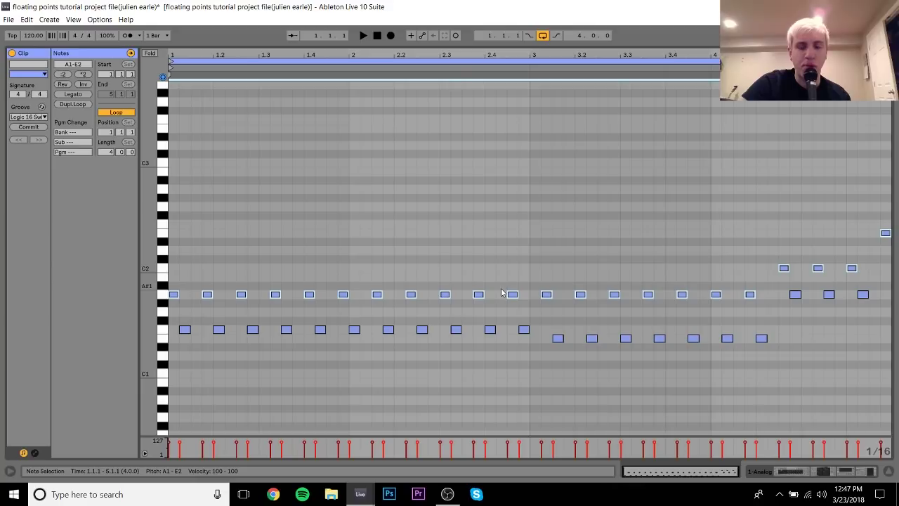
Examine the clip's note pattern by highlighting the A1/F1 and A1/E1 pairs, the A1–C2 group, the final E2 and the A1 row
{"action": "left_click_drag", "start_coordinate": [503, 281], "coordinate": [780, 371]}
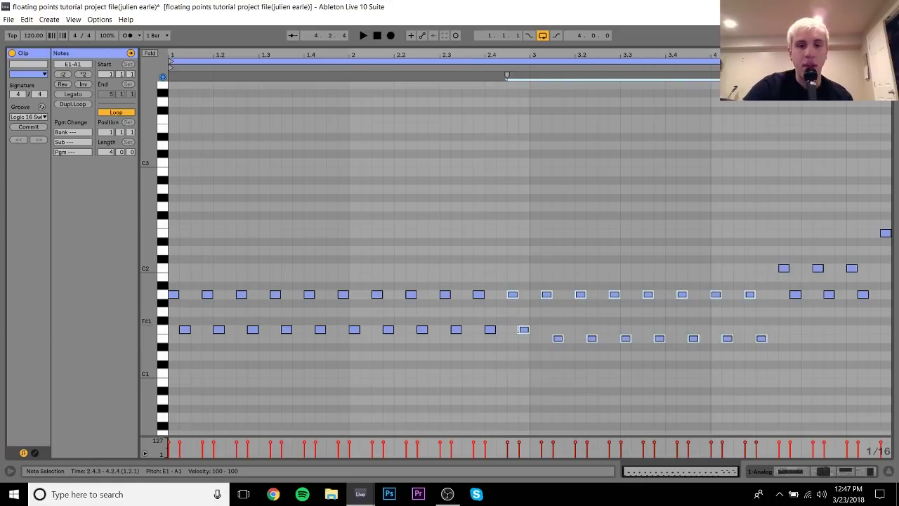
{"action": "left_click_drag", "start_coordinate": [187, 361], "coordinate": [145, 160]}
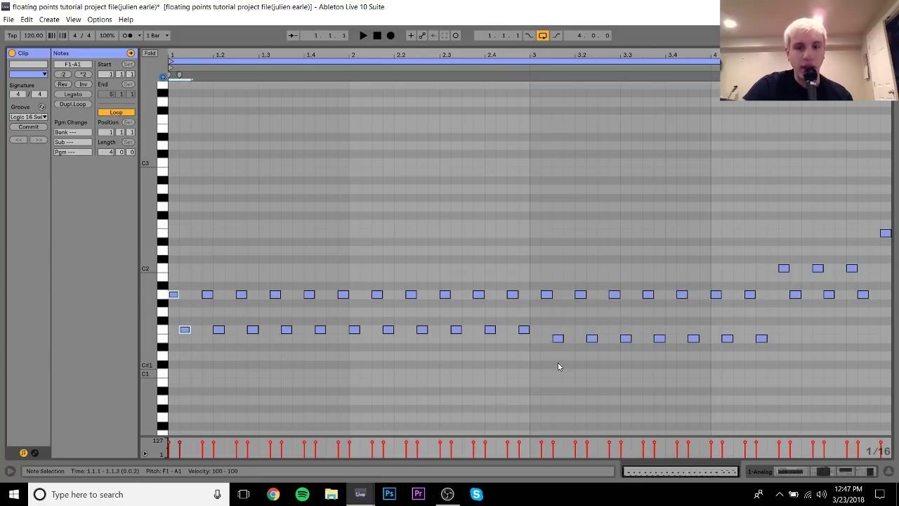
{"action": "left_click_drag", "start_coordinate": [558, 367], "coordinate": [522, 188]}
{"action": "left_click_drag", "start_coordinate": [574, 370], "coordinate": [552, 277]}
{"action": "left_click", "coordinate": [547, 294]}
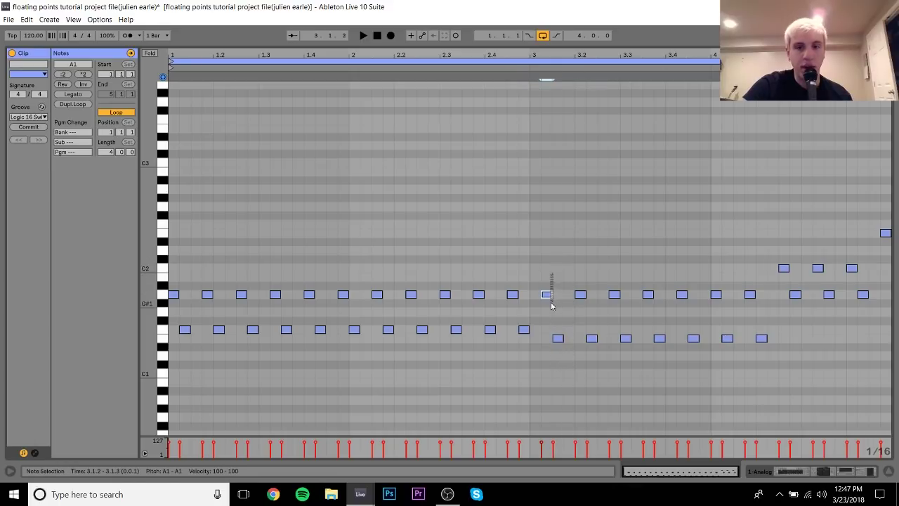
{"action": "left_click_drag", "start_coordinate": [773, 320], "coordinate": [868, 203]}
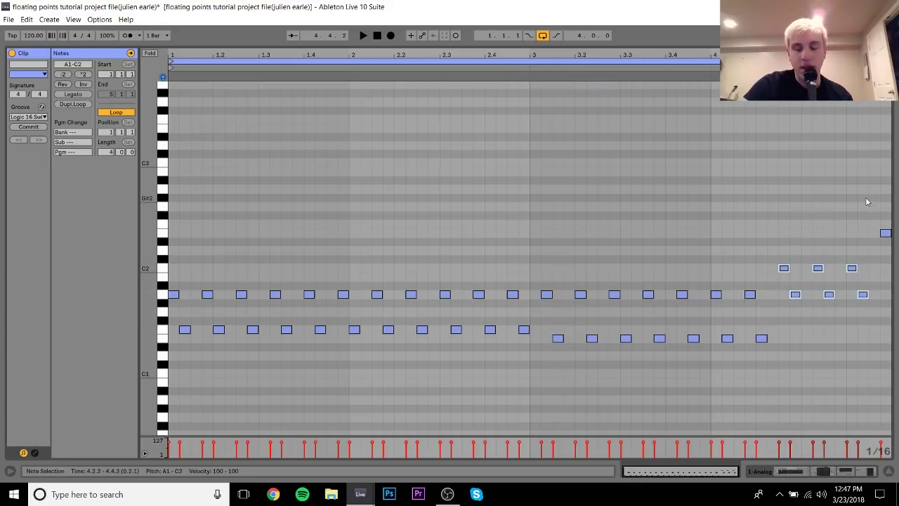
{"action": "left_click", "coordinate": [875, 264]}
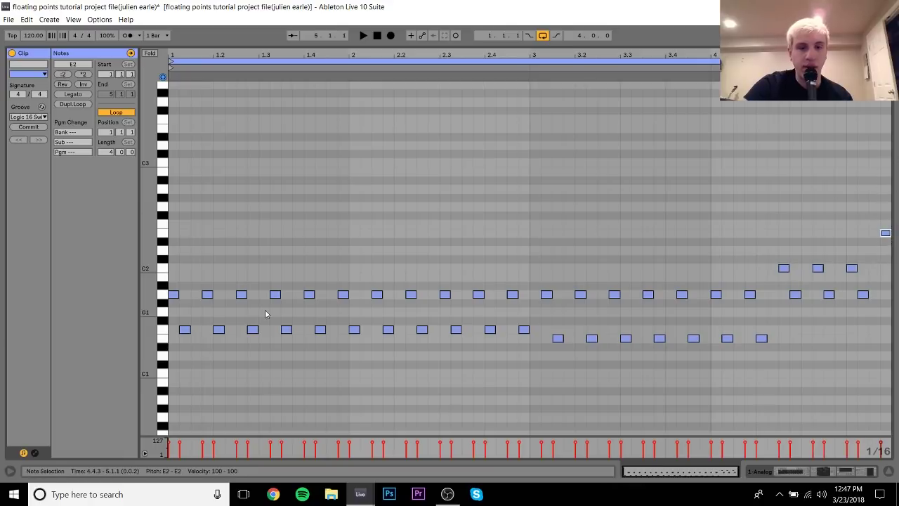
{"action": "left_click_drag", "start_coordinate": [176, 307], "coordinate": [756, 238]}
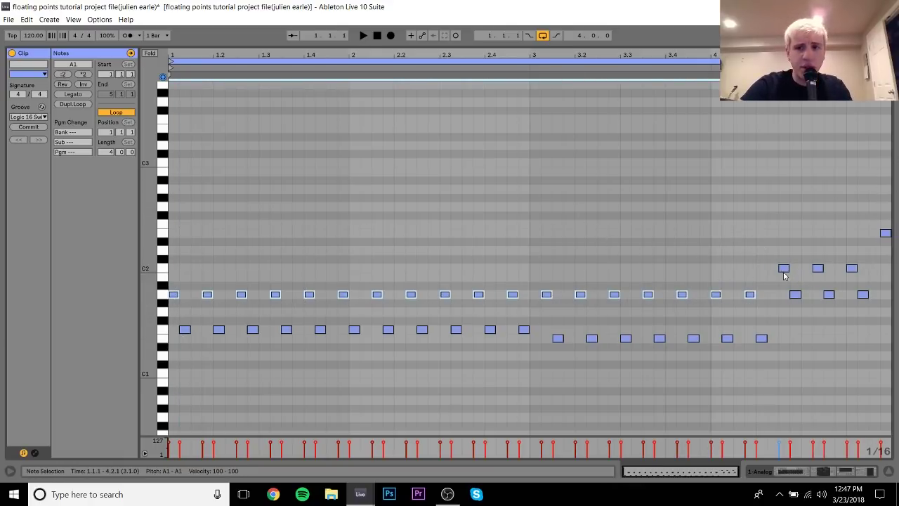
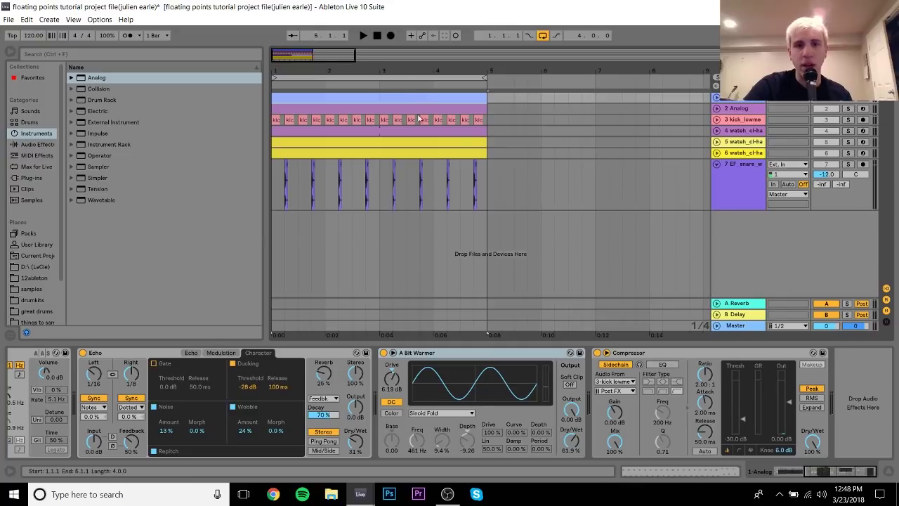
Reopen the first track's MIDI clip and choose Logic 16 Swing 64 as its groove
{"action": "double_click", "coordinate": [390, 101]}
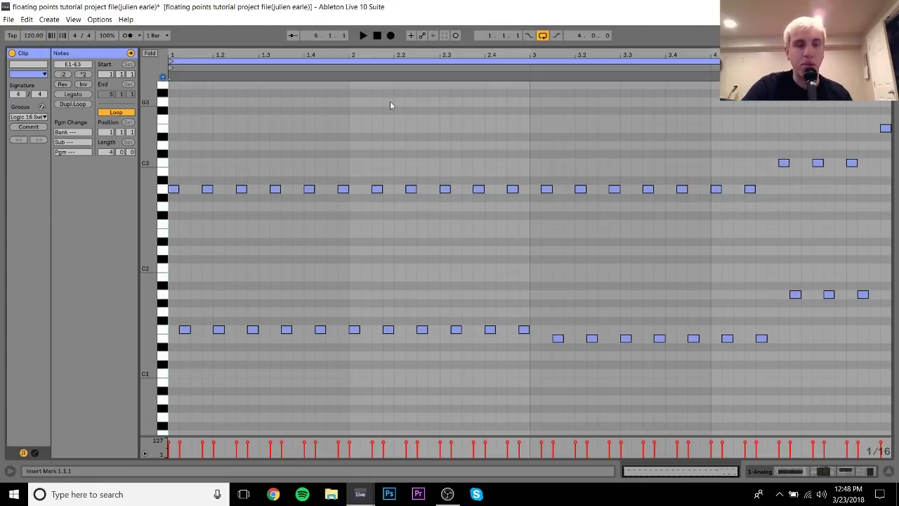
{"action": "left_click", "coordinate": [354, 113]}
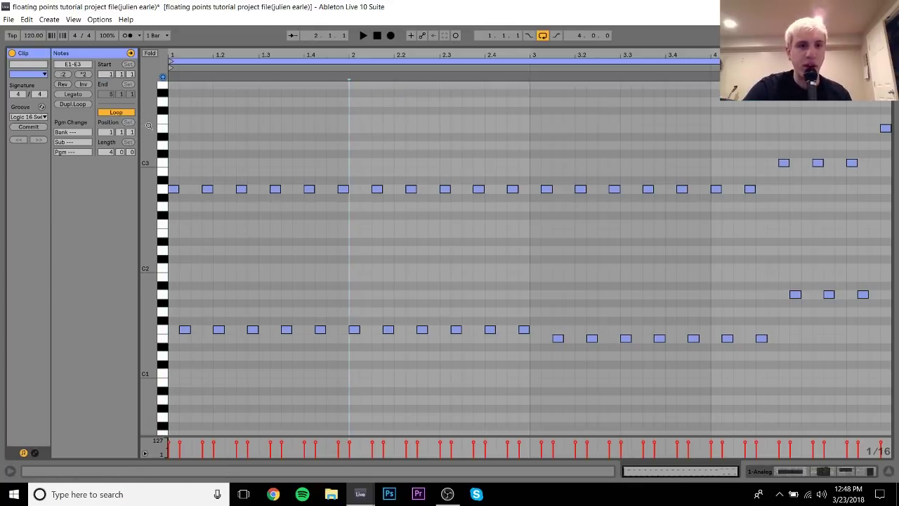
{"action": "left_click", "coordinate": [172, 124]}
{"action": "left_click_drag", "start_coordinate": [173, 125], "coordinate": [756, 143]}
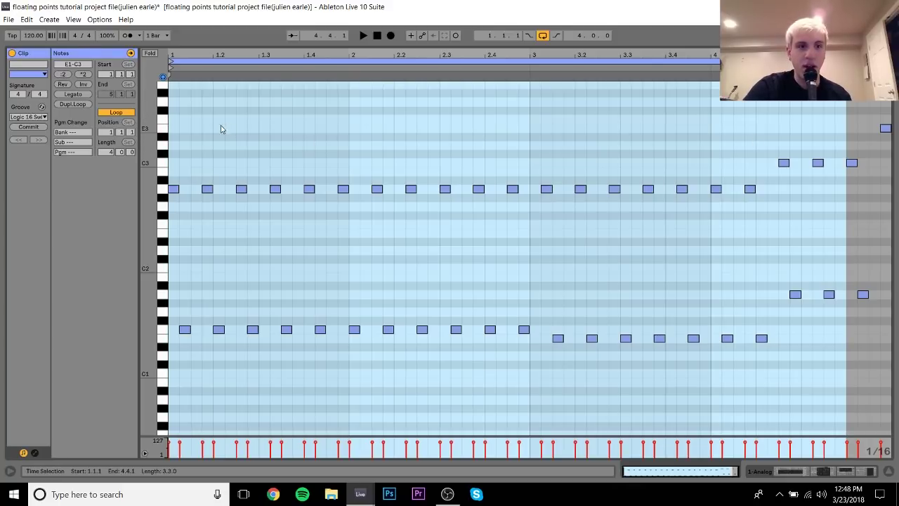
{"action": "left_click", "coordinate": [171, 118]}
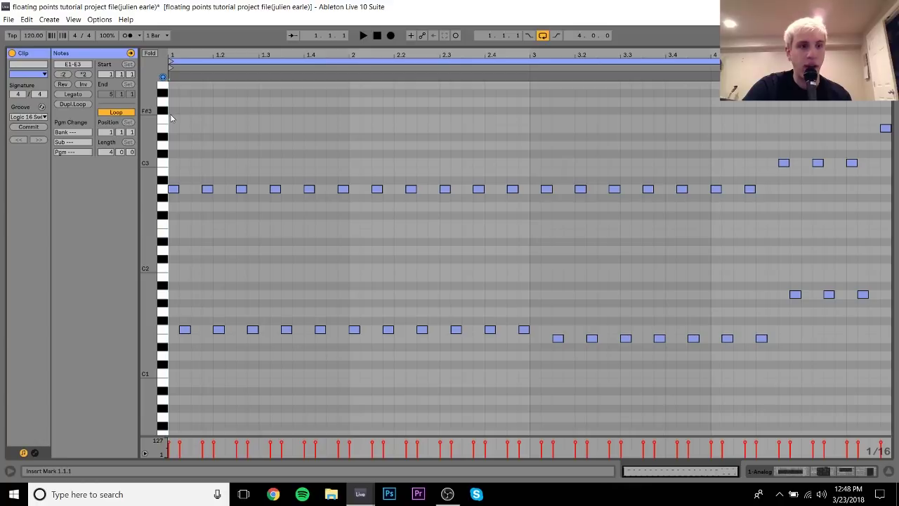
{"action": "left_click", "coordinate": [22, 117]}
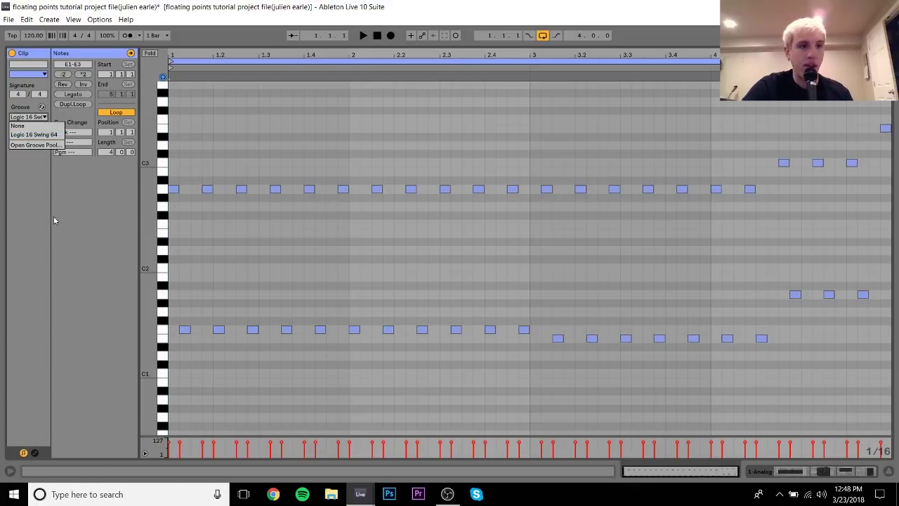
{"action": "left_click", "coordinate": [38, 135]}
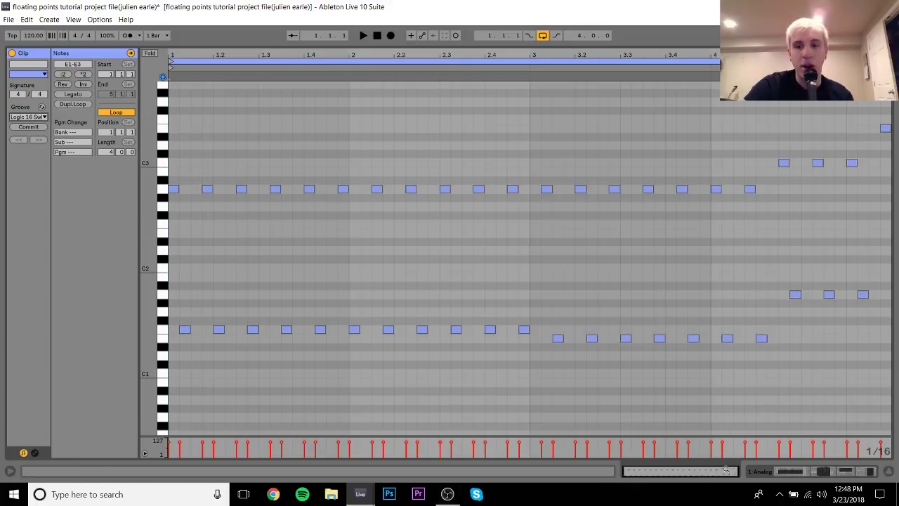
Nudge the first F1 note slightly off the grid, return it to 1.1.2 and show the device chain again
{"action": "left_click", "coordinate": [799, 476]}
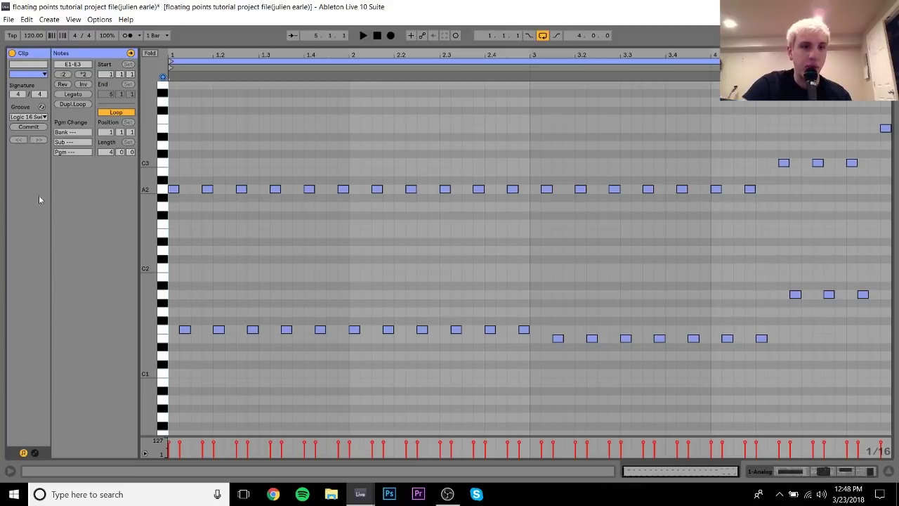
{"action": "left_click", "coordinate": [187, 330]}
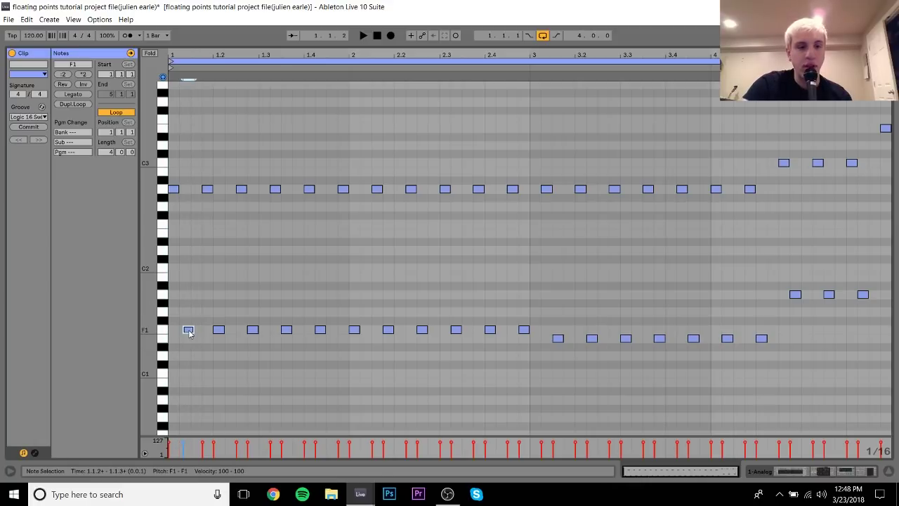
{"action": "left_click_drag", "start_coordinate": [188, 331], "coordinate": [184, 331]}
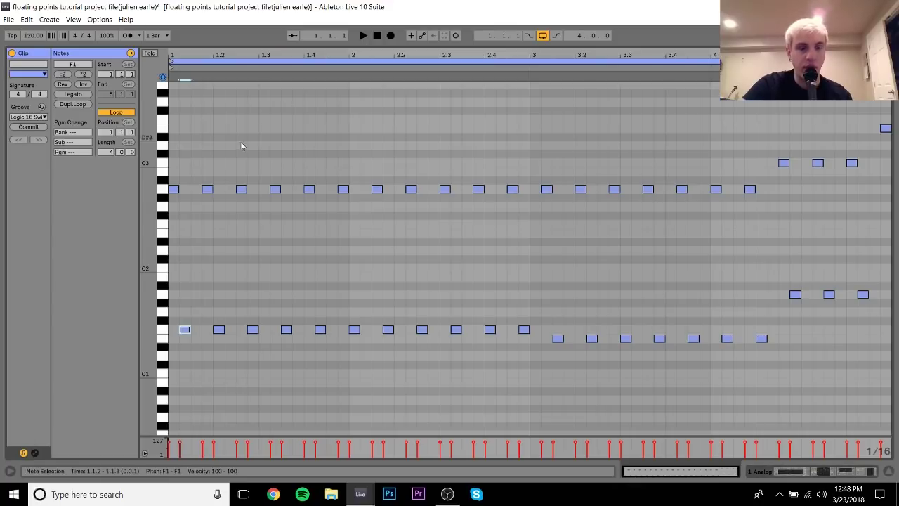
{"action": "left_click", "coordinate": [259, 150]}
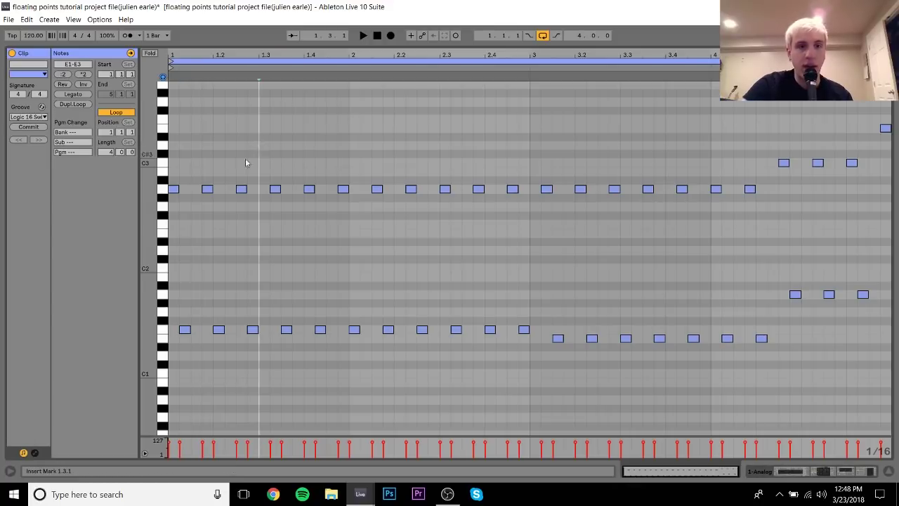
{"action": "left_click", "coordinate": [782, 478]}
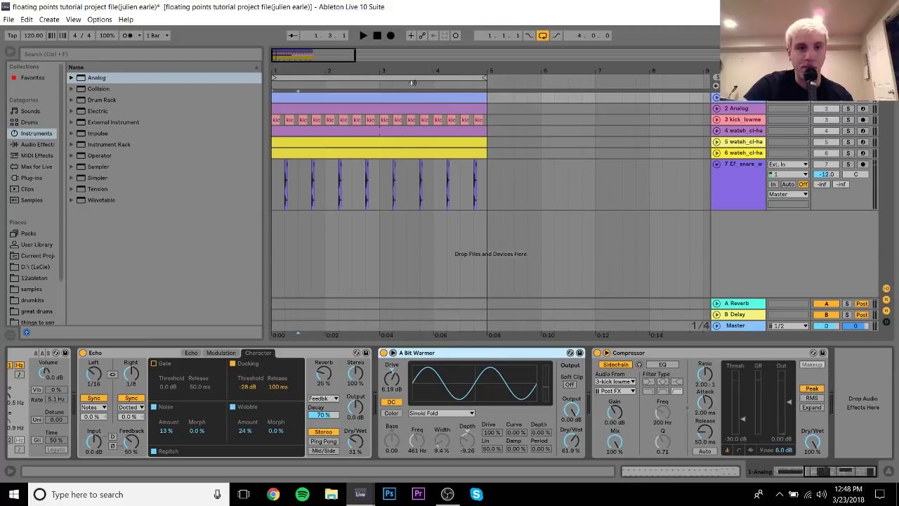
Recheck the first track's MIDI clip and device chain, and play the second Analog track soloed
{"action": "double_click", "coordinate": [325, 100]}
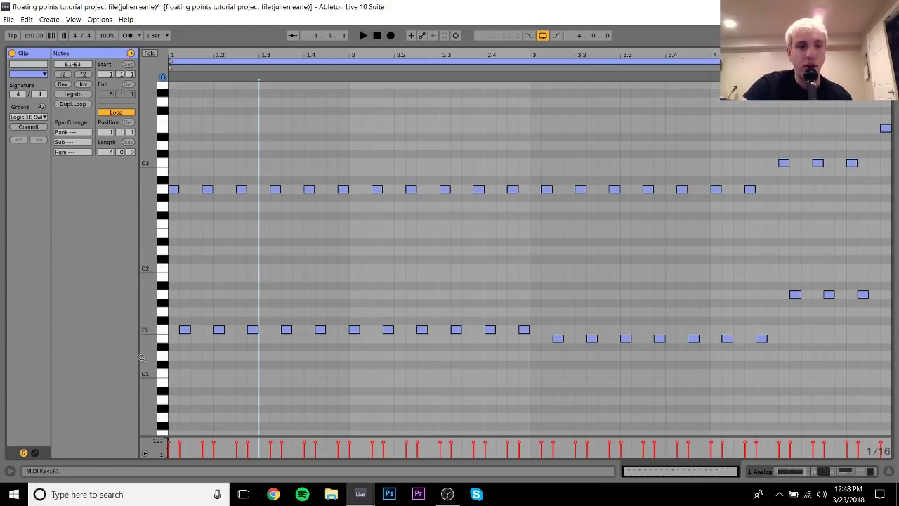
{"action": "left_click", "coordinate": [850, 469]}
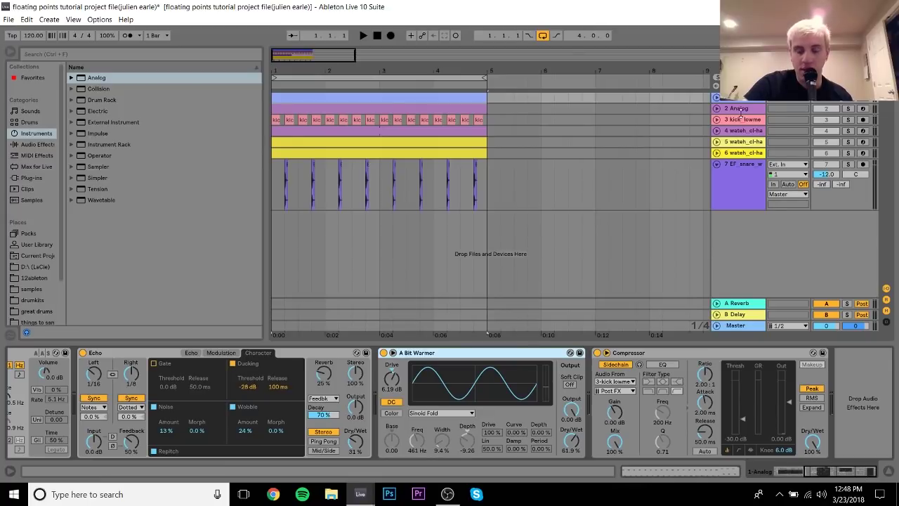
{"action": "left_click", "coordinate": [848, 109]}
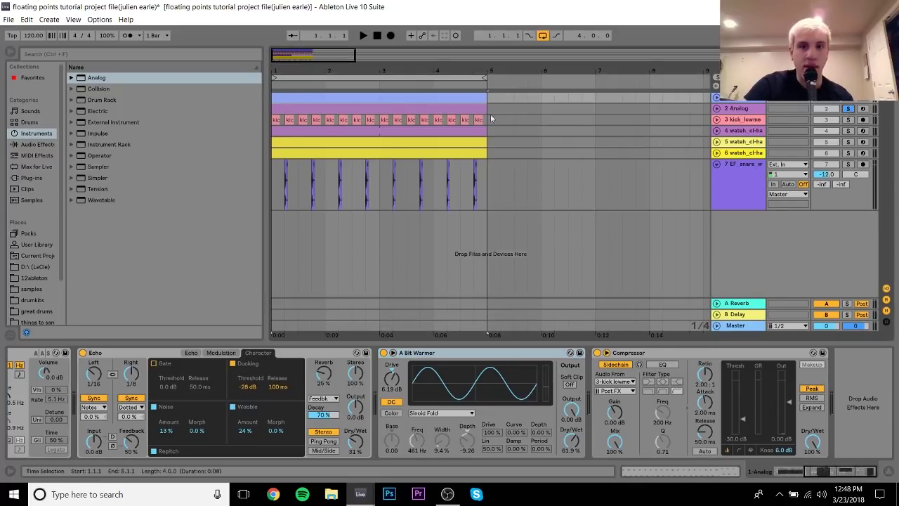
{"action": "left_click", "coordinate": [440, 111]}
{"action": "key", "text": "space"}
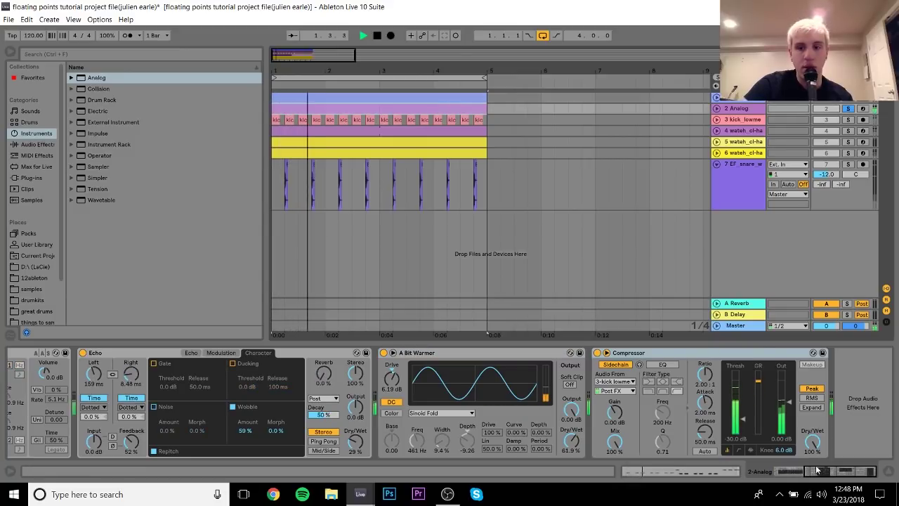
Examine the note pattern in the second Analog track's MIDI clip and listen to the track together with the kick
{"action": "double_click", "coordinate": [354, 109]}
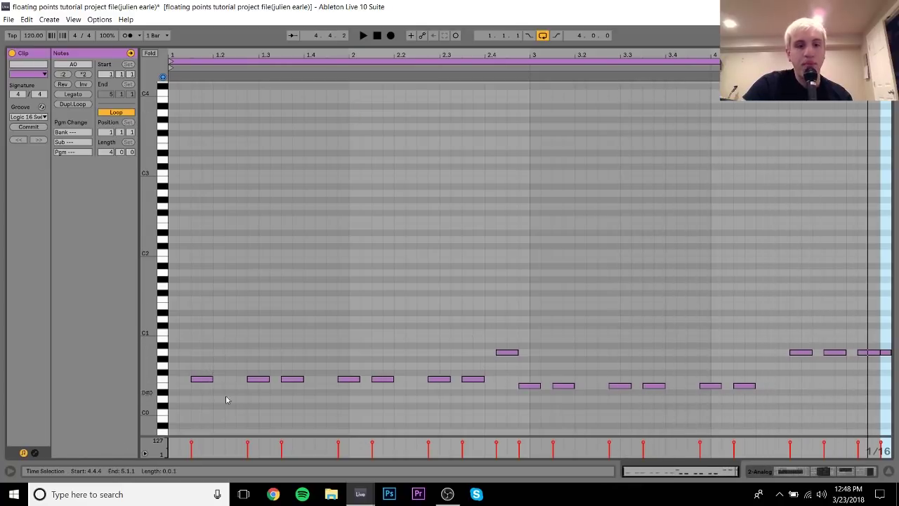
{"action": "left_click", "coordinate": [857, 476]}
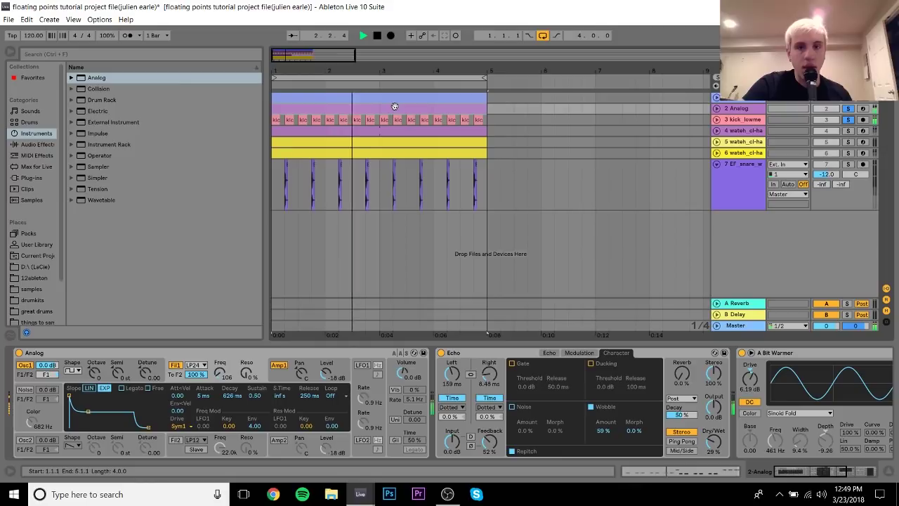
{"action": "key", "text": "space"}
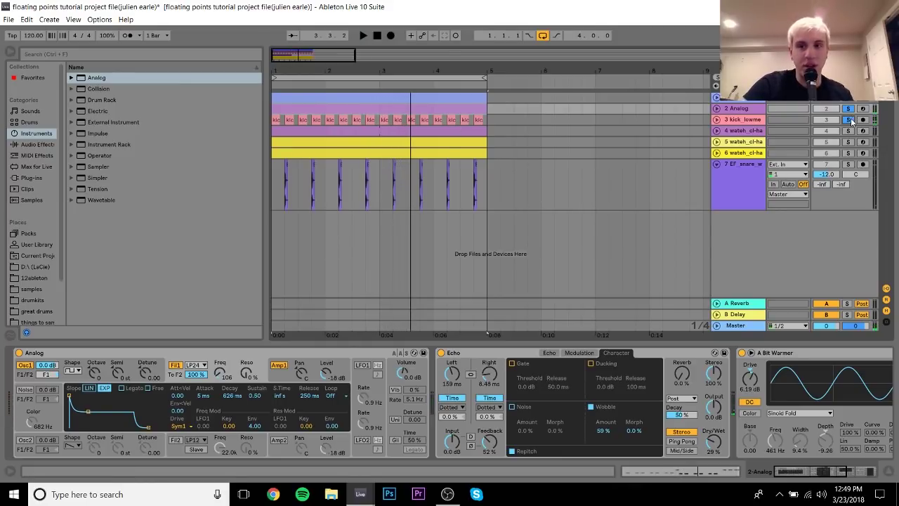
Show the Amp1 settings of the second track's Analog, arm the track and play a low note in the C0 to D1 range
{"action": "left_click", "coordinate": [736, 107]}
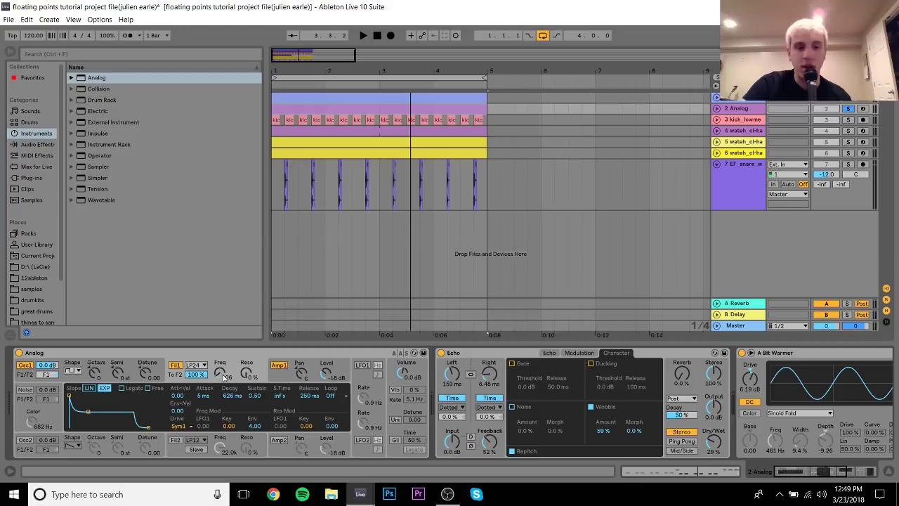
{"action": "left_click", "coordinate": [269, 378]}
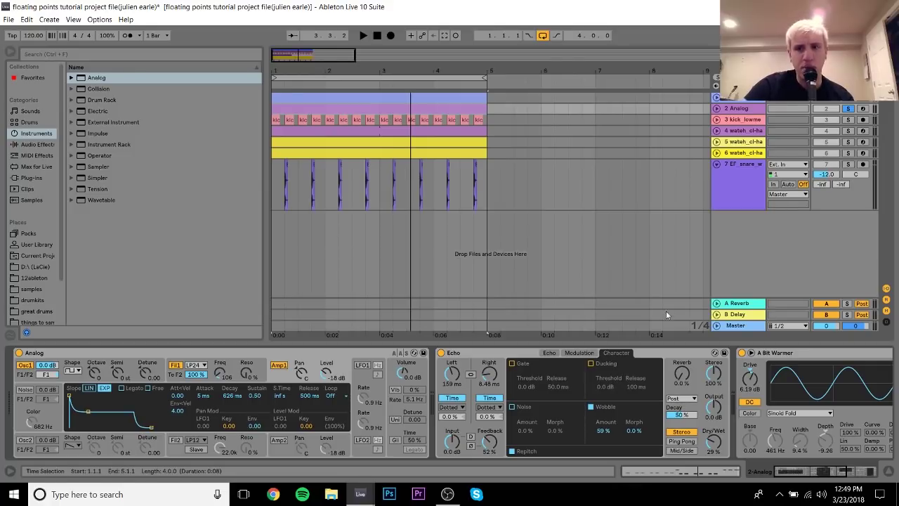
{"action": "left_click", "coordinate": [864, 109]}
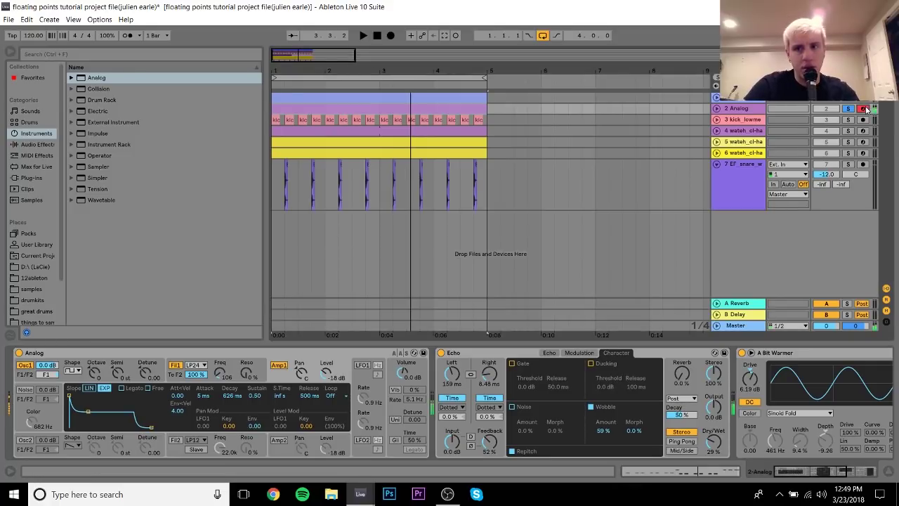
{"action": "key", "text": "a"}
{"action": "key", "text": "z"}
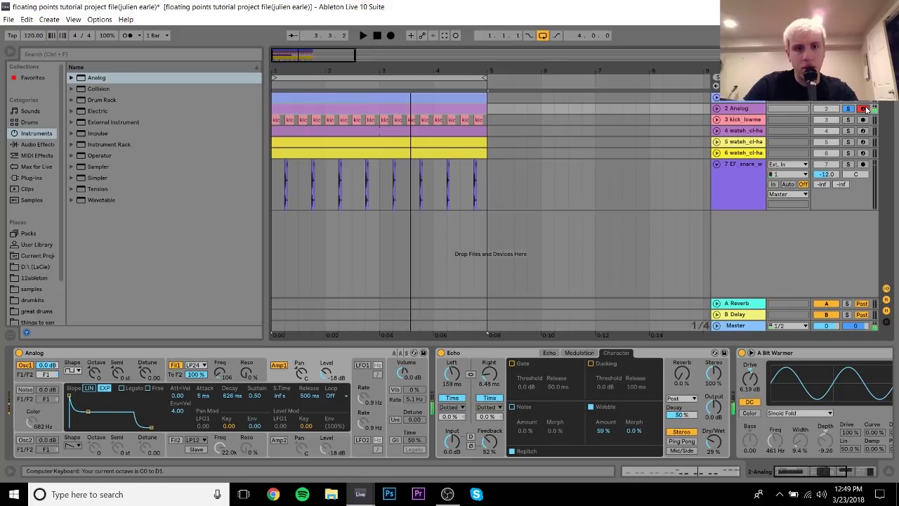
Audition the soloed second Analog track from the start of the loop several times
{"action": "key", "text": "space"}
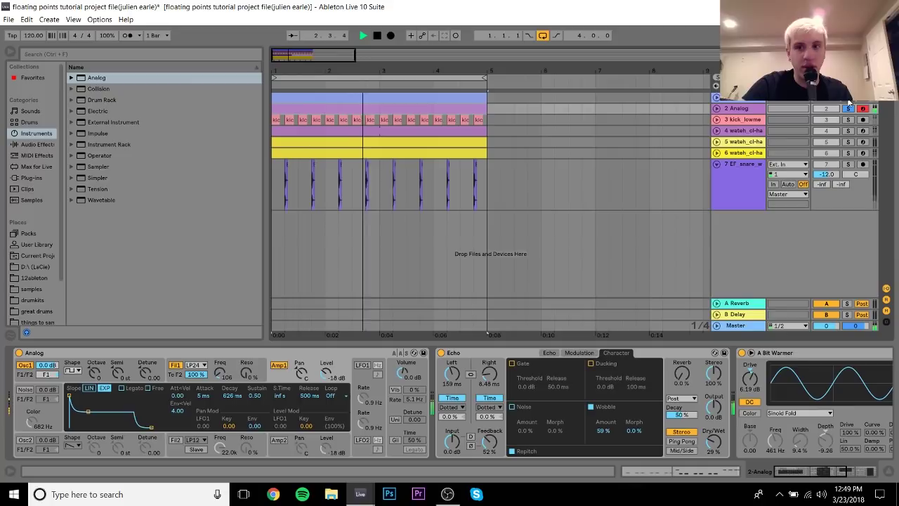
{"action": "left_click", "coordinate": [757, 113]}
{"action": "key", "text": "space"}
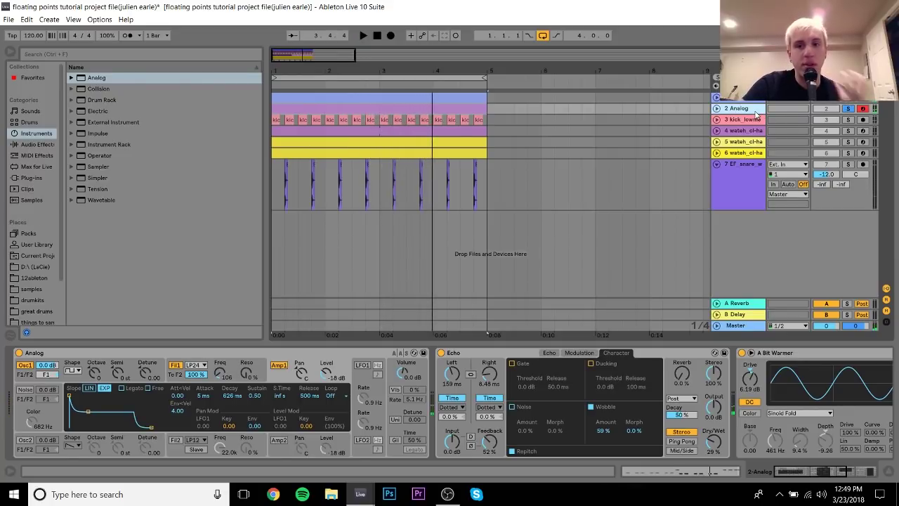
{"action": "key", "text": "space"}
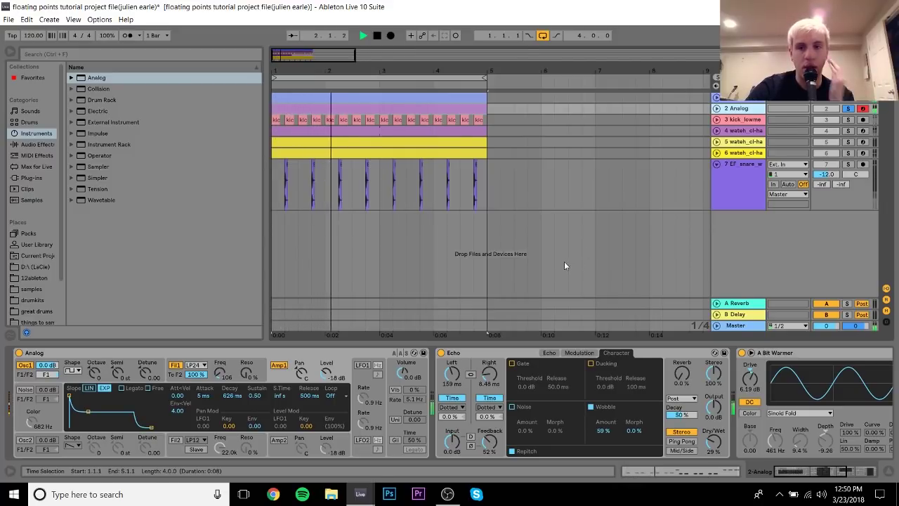
{"action": "key", "text": "space"}
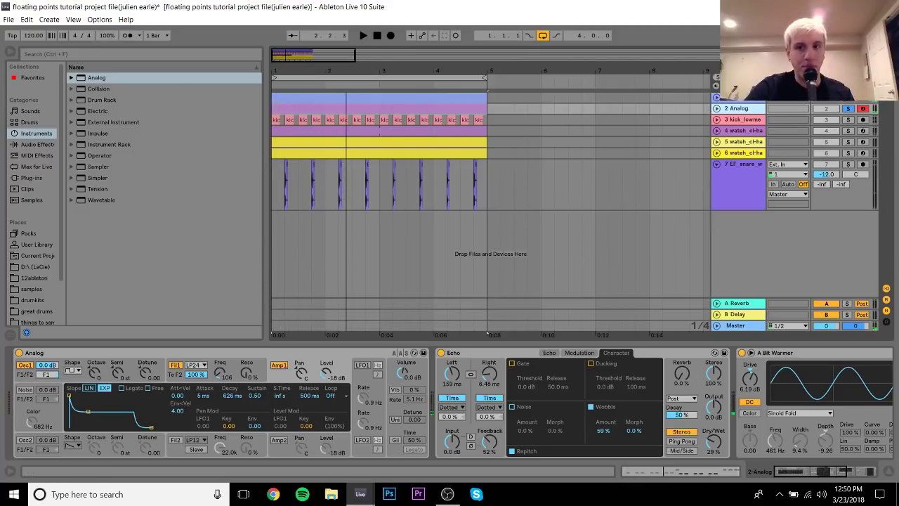
{"action": "key", "text": "space"}
{"action": "key", "text": "space"}
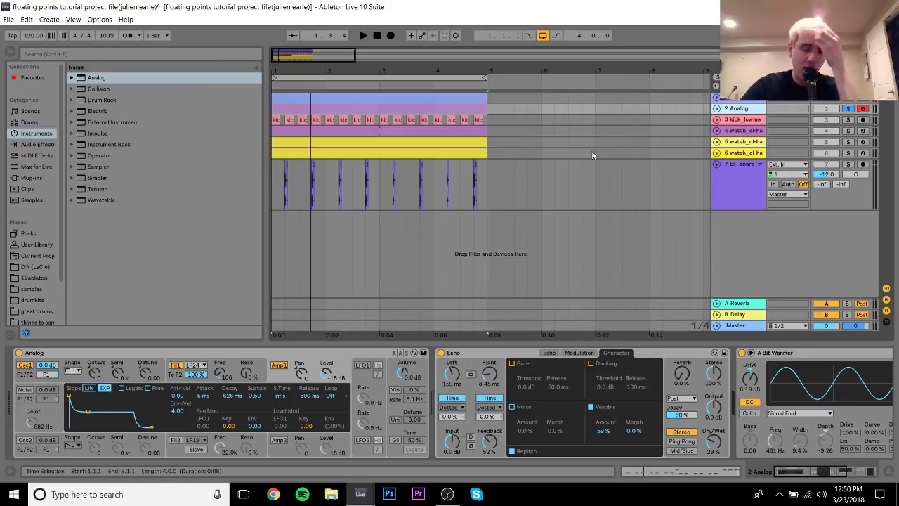
Bypass A Bit Warmer, the Compressor and Echo on the second Analog track, play the dry sound and re-enable Echo
{"action": "scroll", "coordinate": [632, 394], "scroll_direction": "down", "scroll_amount": 3}
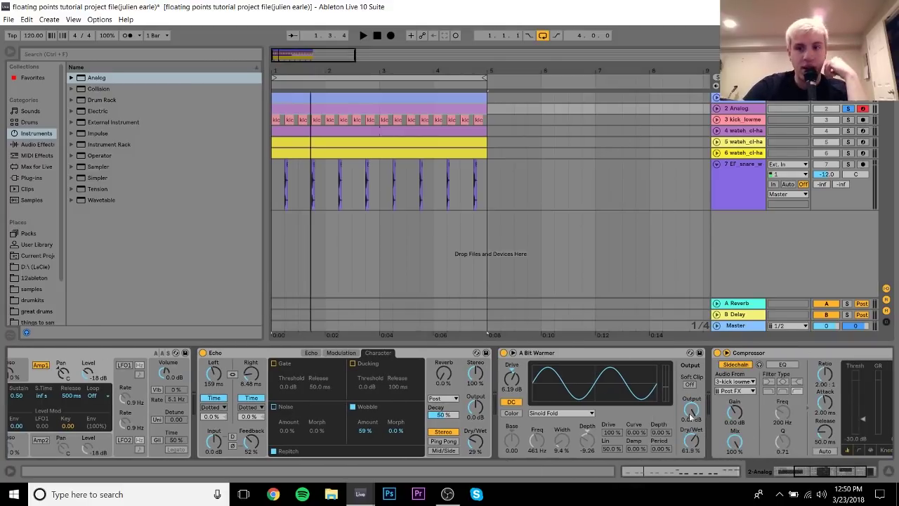
{"action": "left_click", "coordinate": [504, 352]}
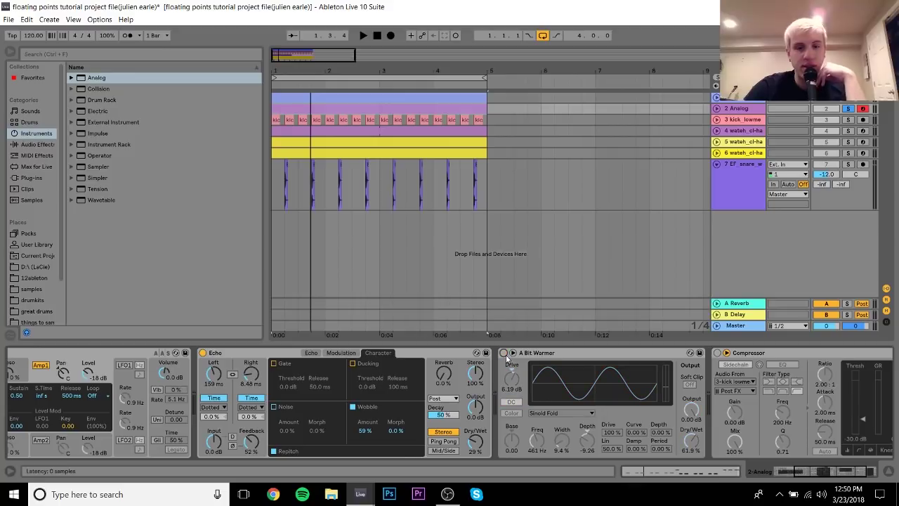
{"action": "left_click", "coordinate": [202, 353]}
{"action": "key", "text": "space"}
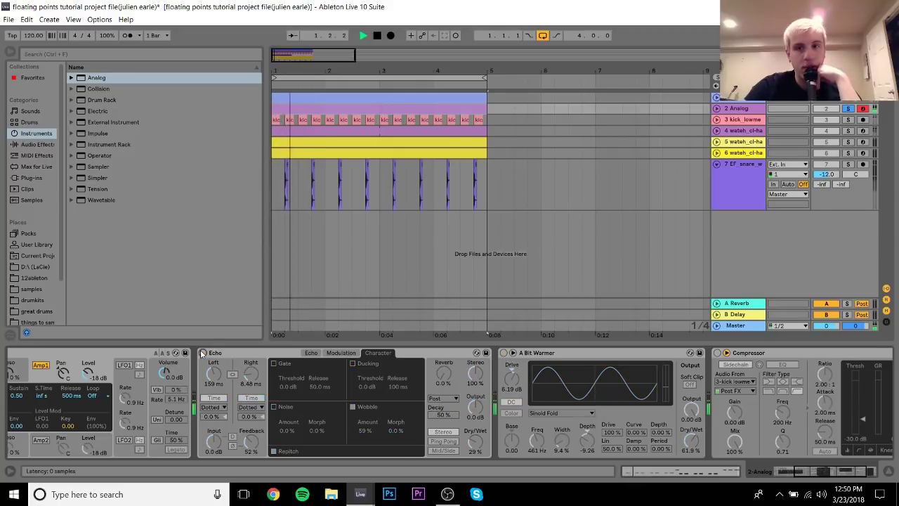
{"action": "left_click", "coordinate": [203, 352]}
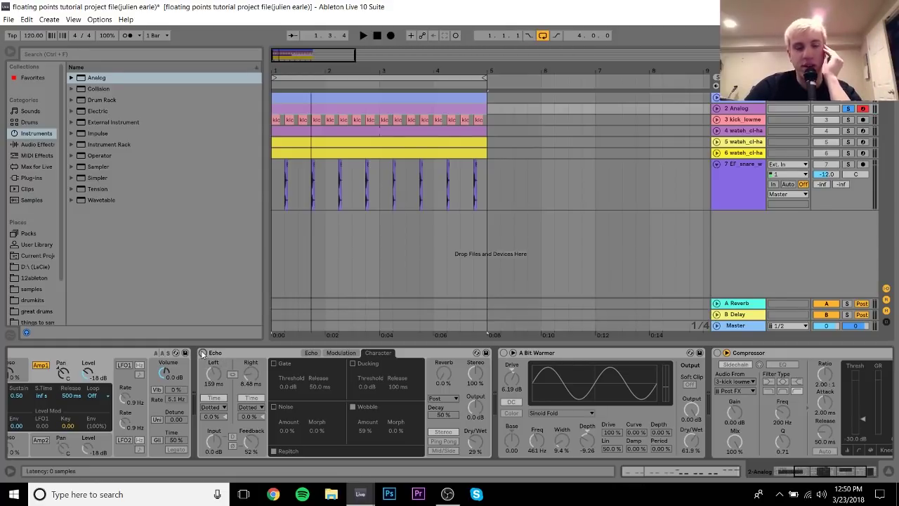
{"action": "left_click", "coordinate": [202, 353]}
Review the Echo, Modulation and Character settings of the second track's Echo effect, playing the part briefly
{"action": "left_click", "coordinate": [314, 353]}
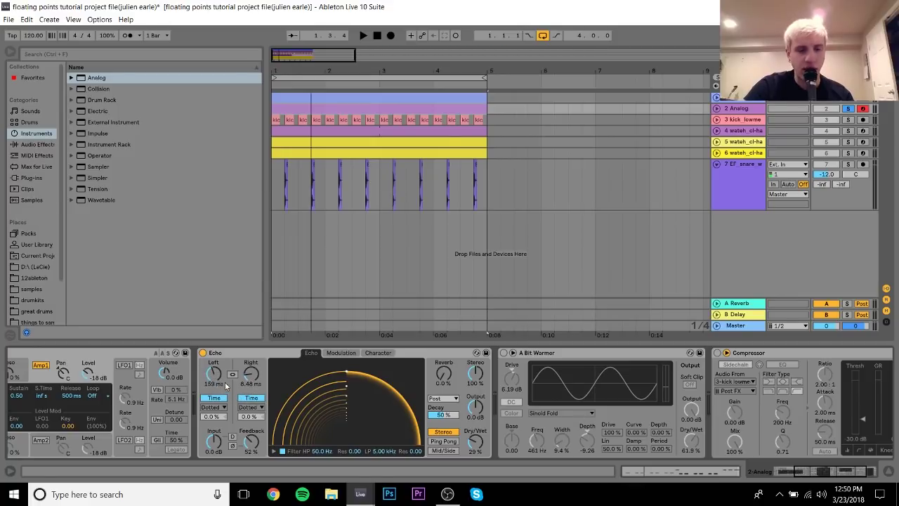
{"action": "key", "text": "space"}
{"action": "key", "text": "space"}
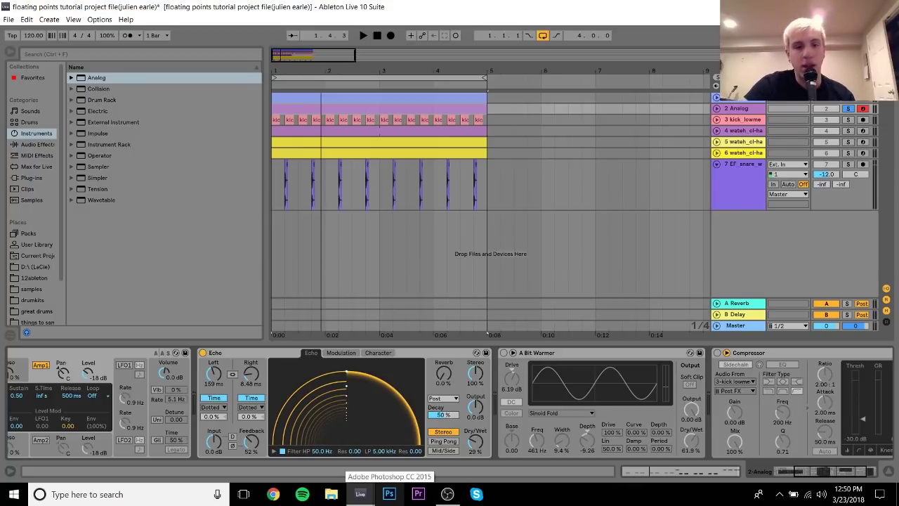
{"action": "left_click", "coordinate": [379, 352]}
{"action": "left_click", "coordinate": [341, 352]}
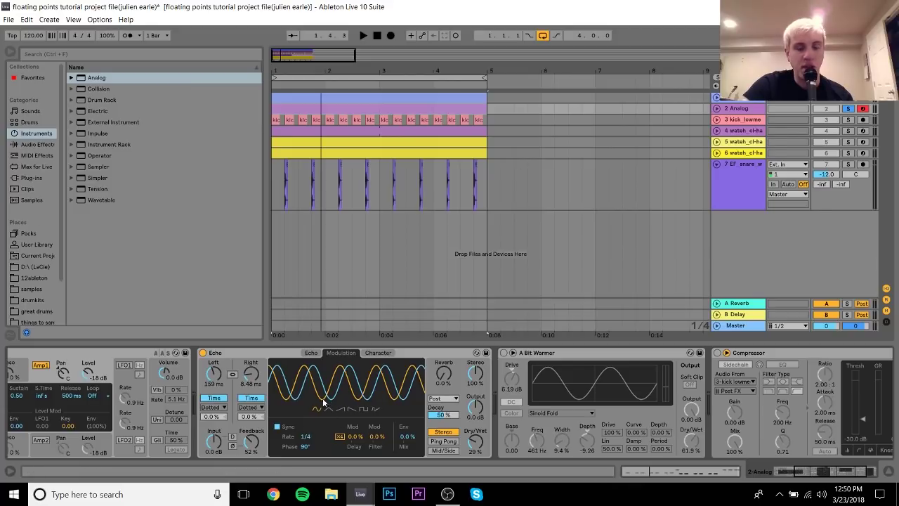
{"action": "left_click", "coordinate": [379, 352]}
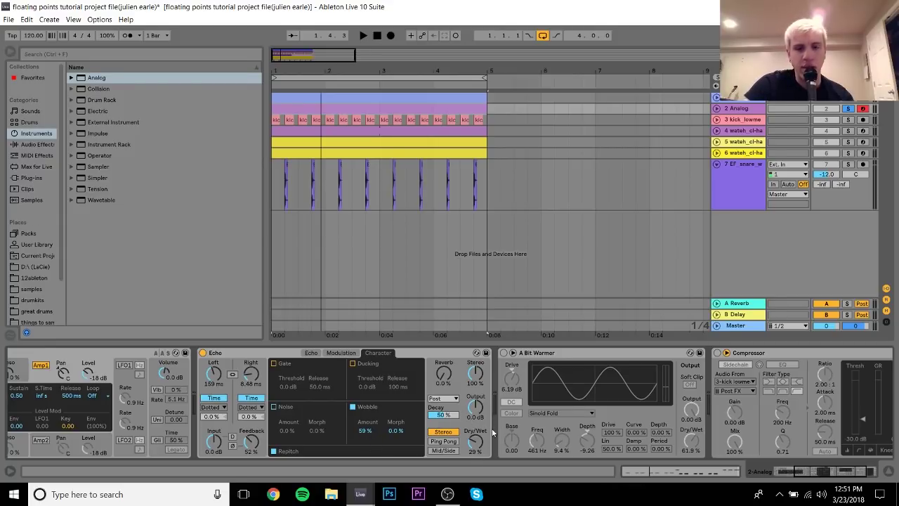
Re-enable A Bit Warmer and the Compressor on the second Analog track, playing the part to hear each effect
{"action": "left_click_drag", "start_coordinate": [799, 472], "coordinate": [817, 480]}
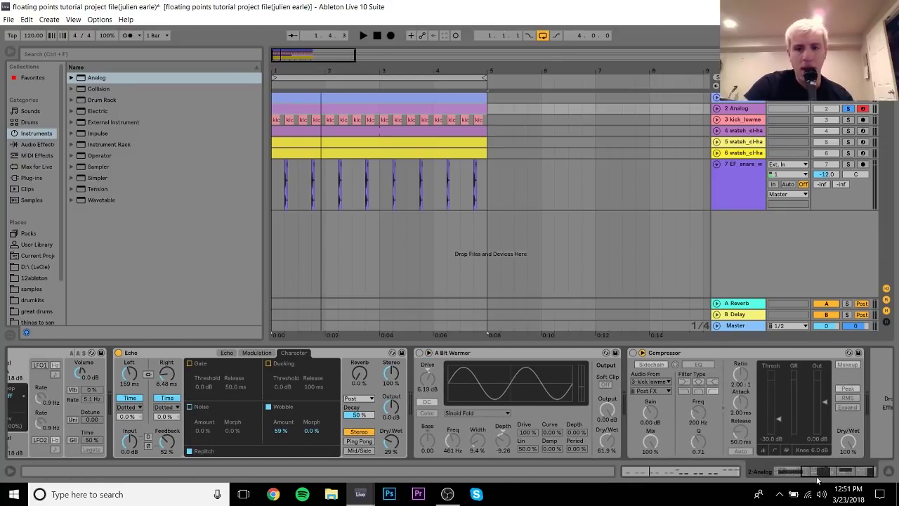
{"action": "left_click", "coordinate": [420, 352]}
{"action": "key", "text": "space"}
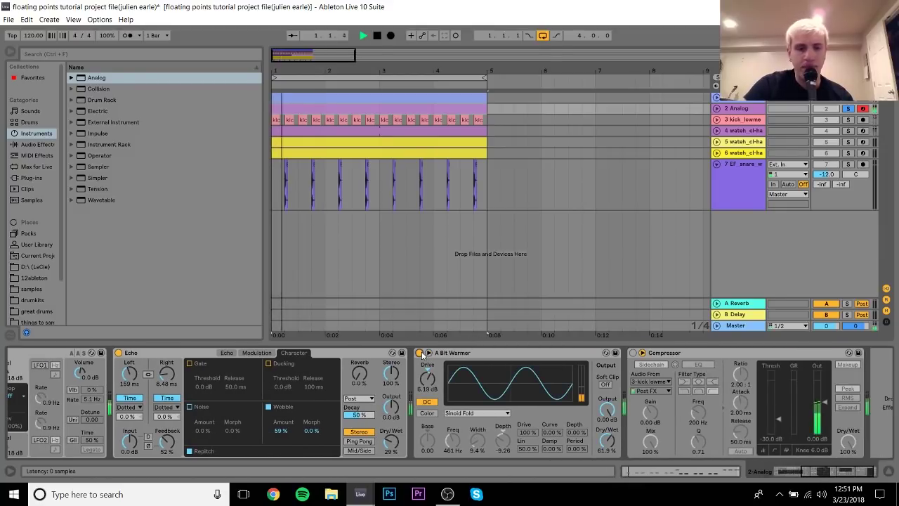
{"action": "key", "text": "space"}
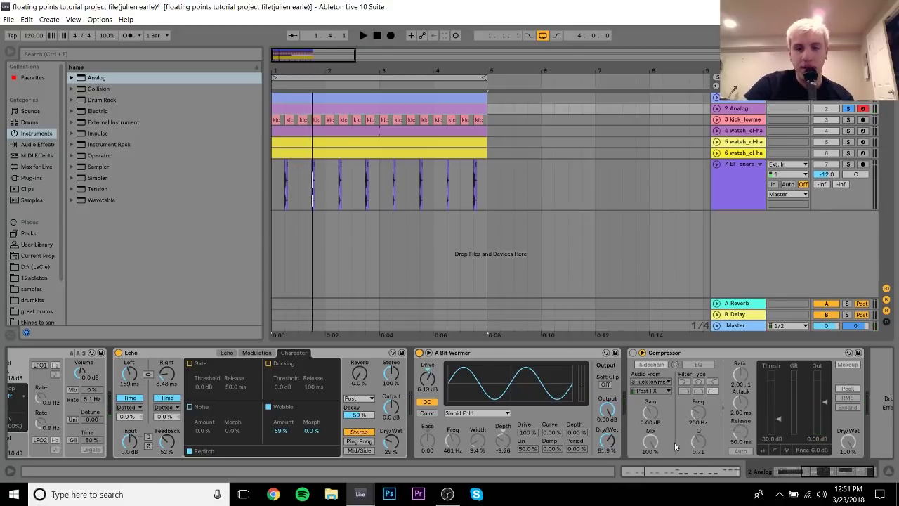
{"action": "key", "text": "space"}
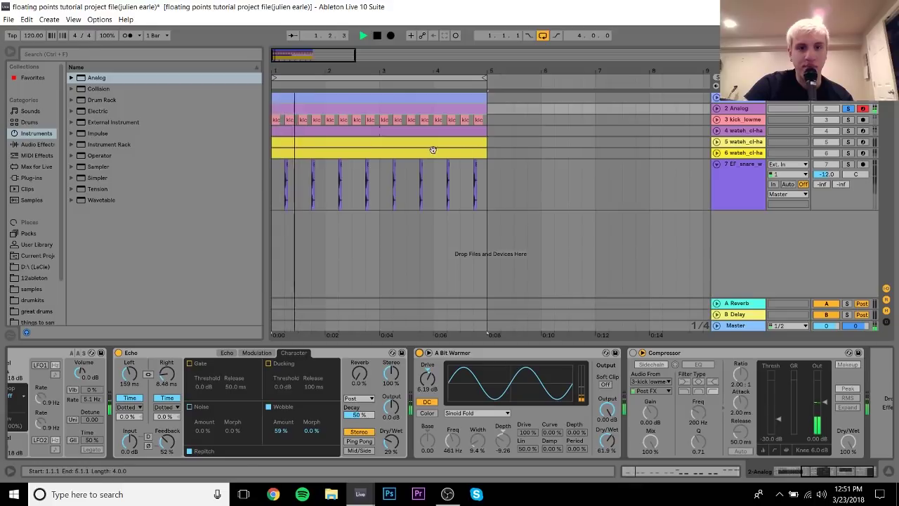
{"action": "key", "text": "space"}
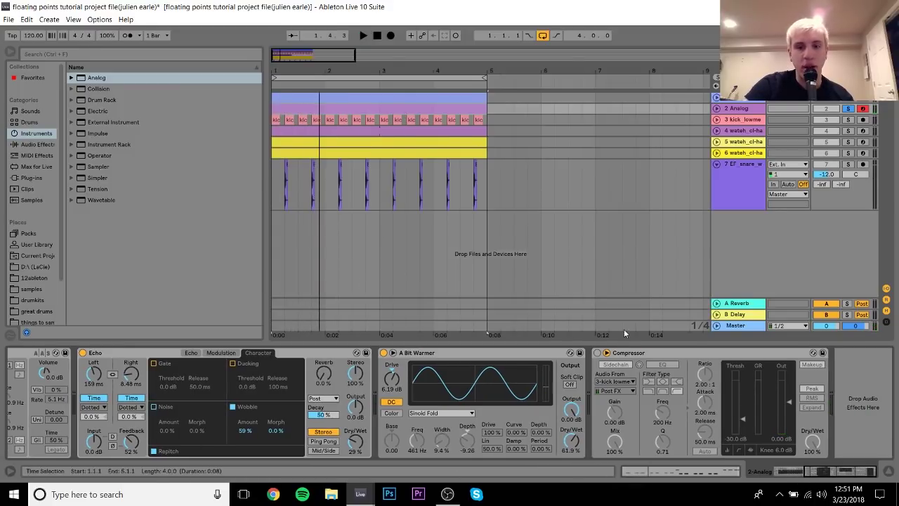
{"action": "left_click", "coordinate": [596, 352]}
{"action": "key", "text": "space"}
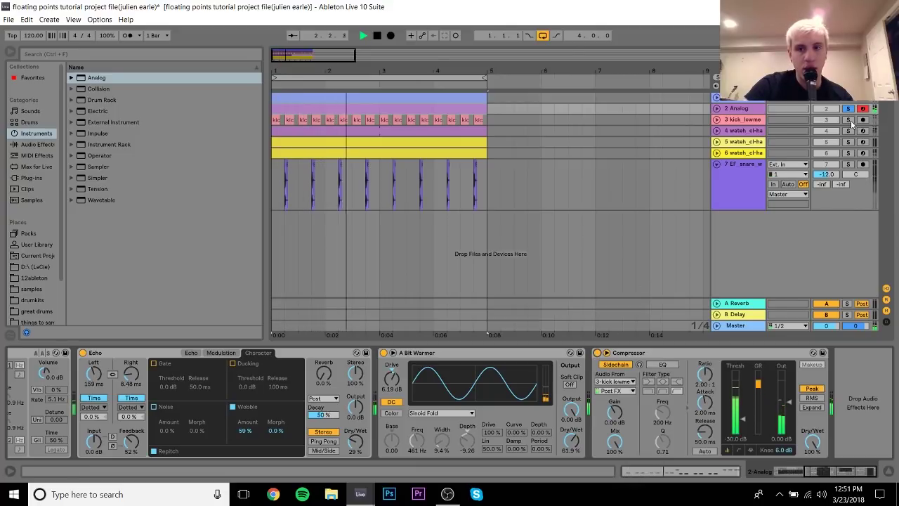
Solo only the kick track, show its device chain and stop playback
{"action": "left_click", "coordinate": [849, 120]}
{"action": "left_click", "coordinate": [753, 121]}
{"action": "key", "text": "space"}
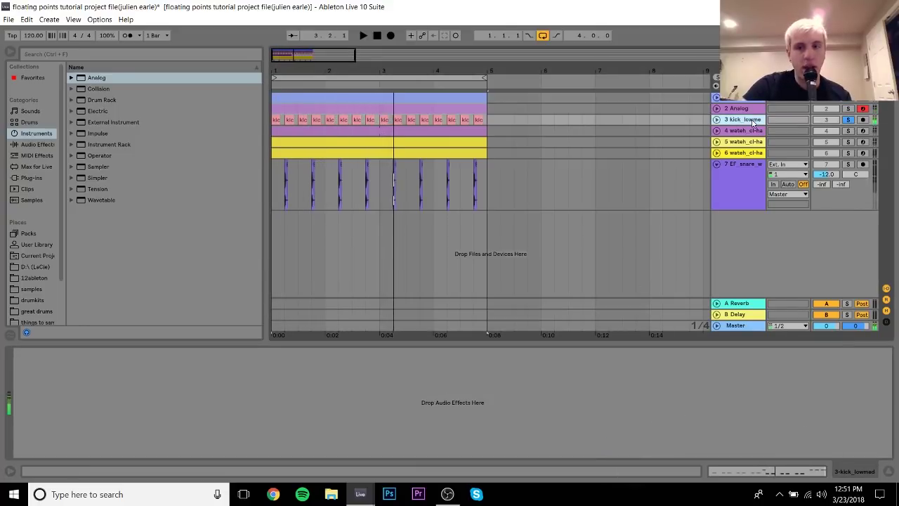
Add tracks 4 to 7, the remaining hat and snare tracks, to the kick's solo and play the drums together
{"action": "left_click", "coordinate": [849, 130], "text": "ctrl"}
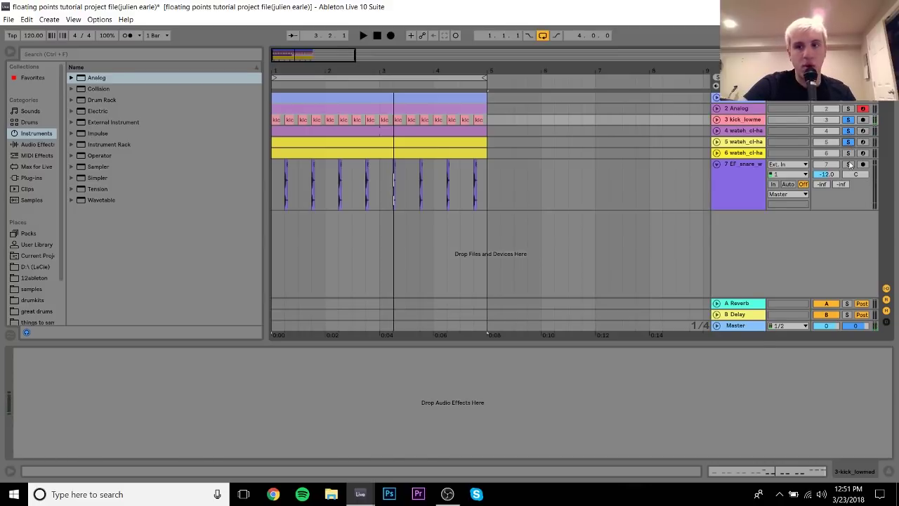
{"action": "left_click", "coordinate": [848, 142], "text": "ctrl"}
{"action": "left_click", "coordinate": [848, 154], "text": "ctrl"}
{"action": "left_click", "coordinate": [849, 164], "text": "ctrl"}
{"action": "key", "text": "space"}
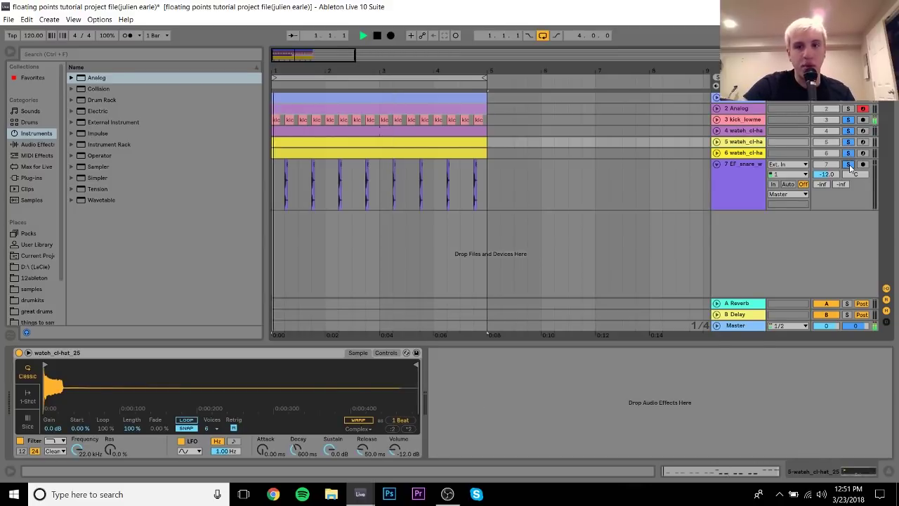
Show the snare track's device chain, fold the track in the arrangement and stop playback
{"action": "left_click", "coordinate": [735, 167]}
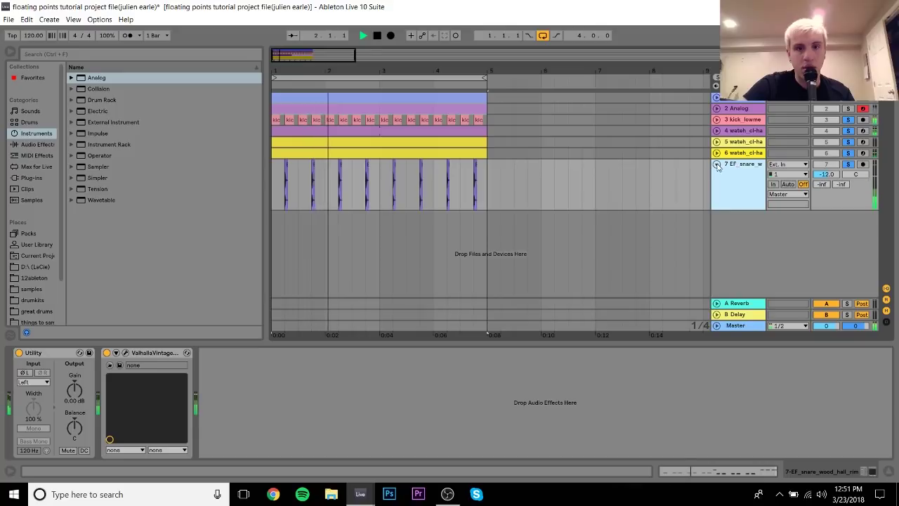
{"action": "left_click", "coordinate": [716, 164]}
{"action": "key", "text": "space"}
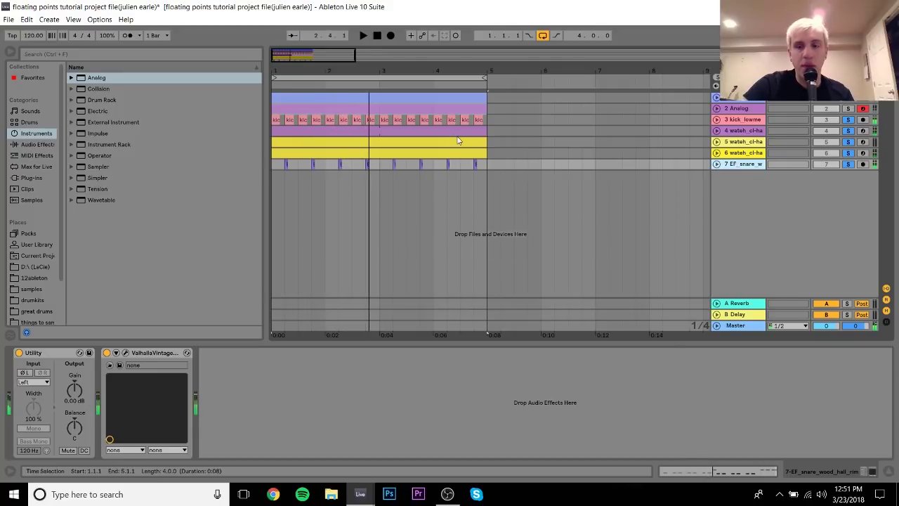
Remove tracks 4 to 7, the hats and snare, from the solo and play the kick alone
{"action": "left_click", "coordinate": [848, 131]}
{"action": "left_click", "coordinate": [848, 141]}
{"action": "left_click", "coordinate": [849, 153]}
{"action": "left_click", "coordinate": [849, 164]}
{"action": "key", "text": "space"}
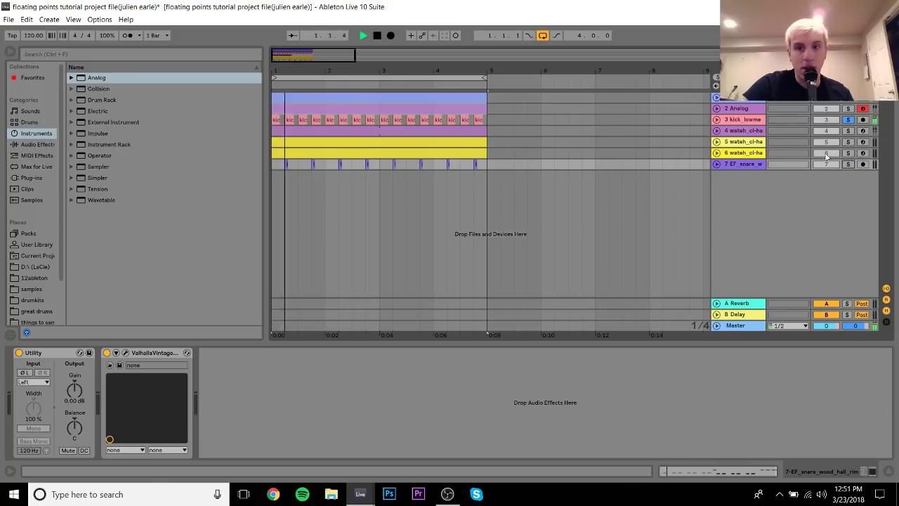
Unfold the kick track in the arrangement, stop playback and examine the waveforms of its clips up close
{"action": "left_click", "coordinate": [743, 119]}
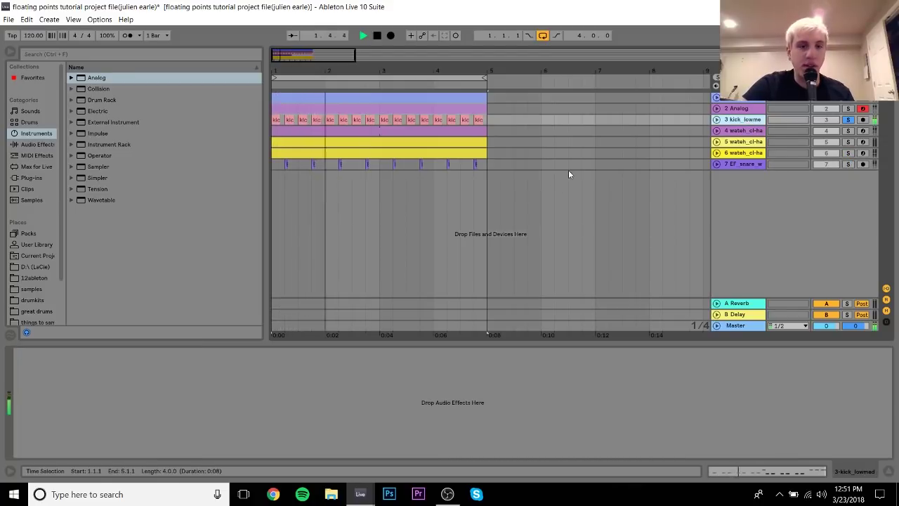
{"action": "left_click", "coordinate": [716, 119]}
{"action": "key", "text": "space"}
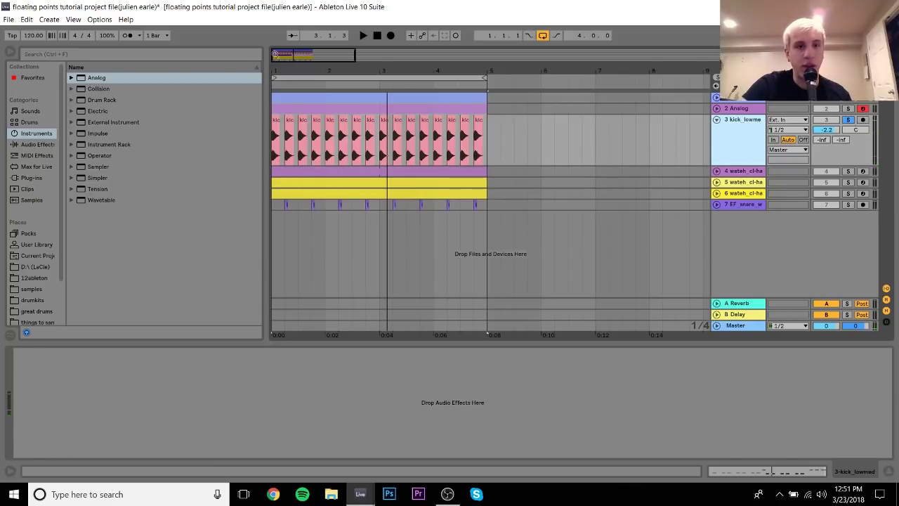
{"action": "key", "text": "plus"}
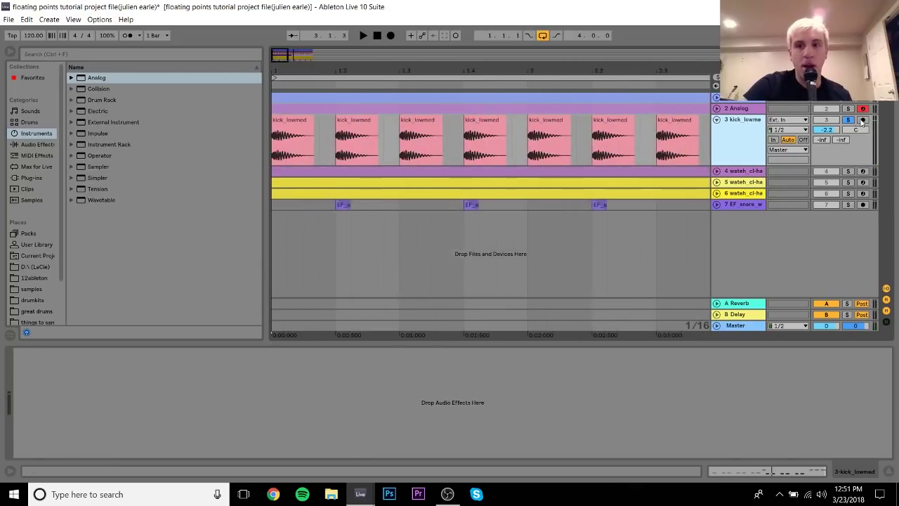
Solo the three hat tracks 4 to 6 in place of the kick and unfold them in the arrangement
{"action": "left_click_drag", "start_coordinate": [849, 170], "coordinate": [849, 193]}
{"action": "key", "text": "space"}
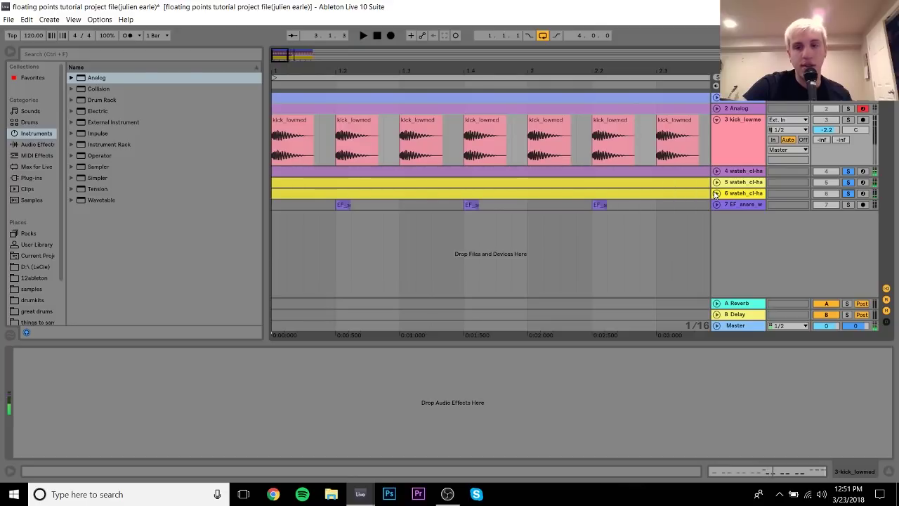
{"action": "left_click", "coordinate": [716, 182]}
{"action": "left_click", "coordinate": [716, 234]}
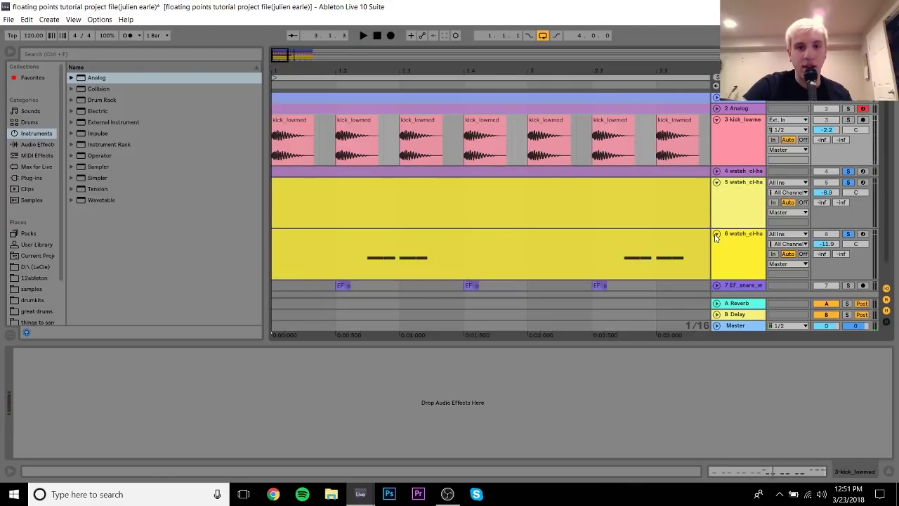
{"action": "left_click", "coordinate": [717, 171]}
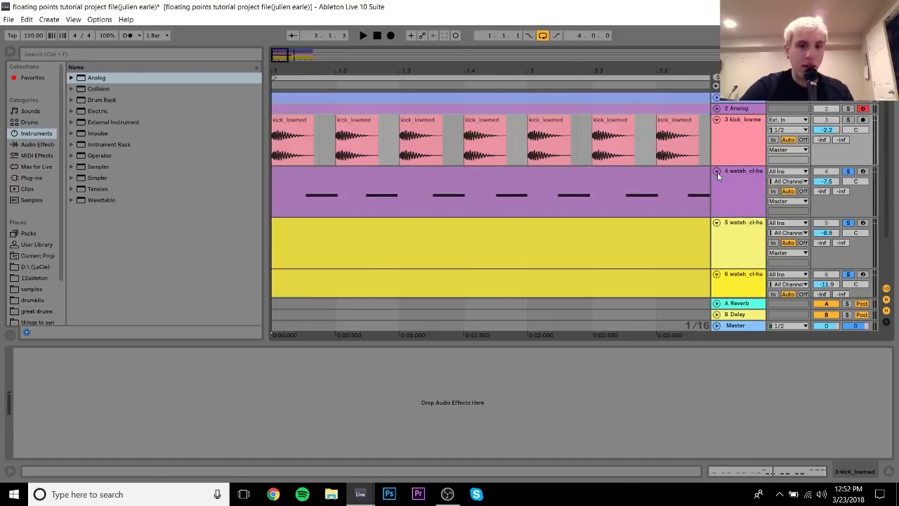
Play the three hat tracks together over the full four-bar loop, watching their note patterns, and stop playback
{"action": "key", "text": "minus"}
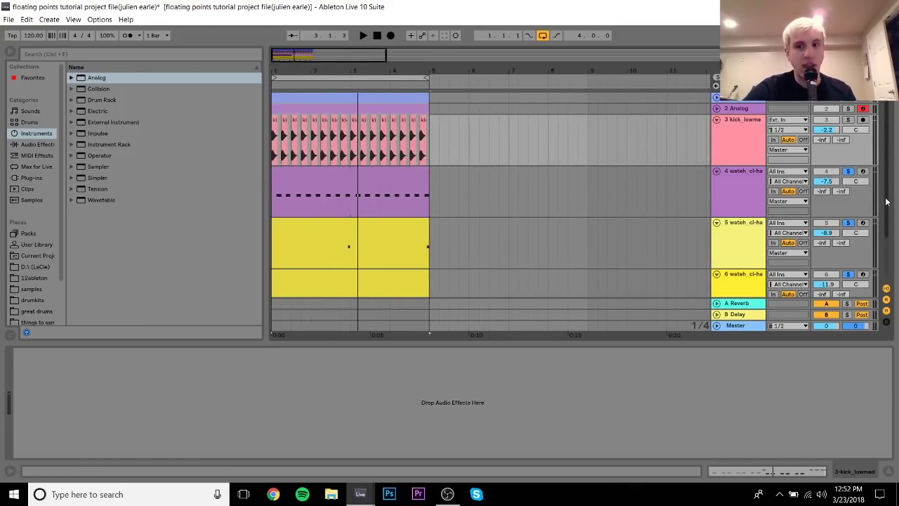
{"action": "left_click_drag", "start_coordinate": [893, 189], "coordinate": [304, 309]}
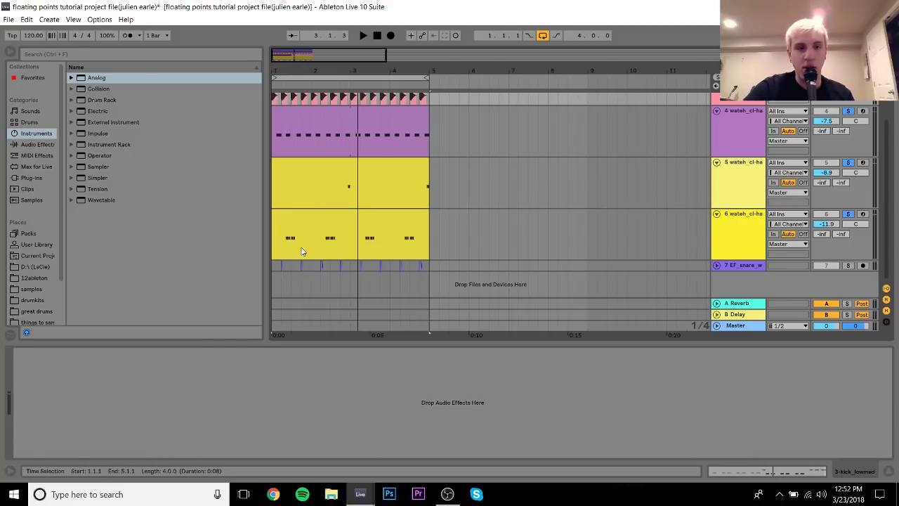
{"action": "key", "text": "space"}
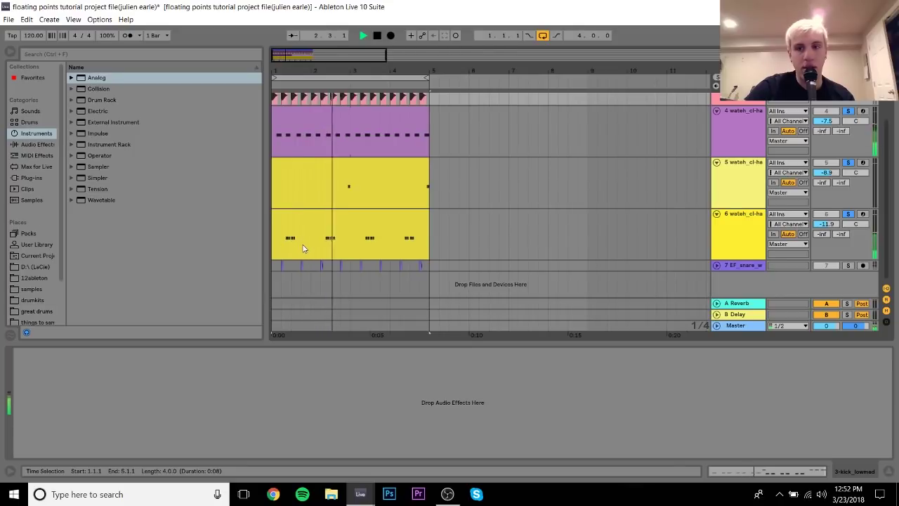
{"action": "key", "text": "space"}
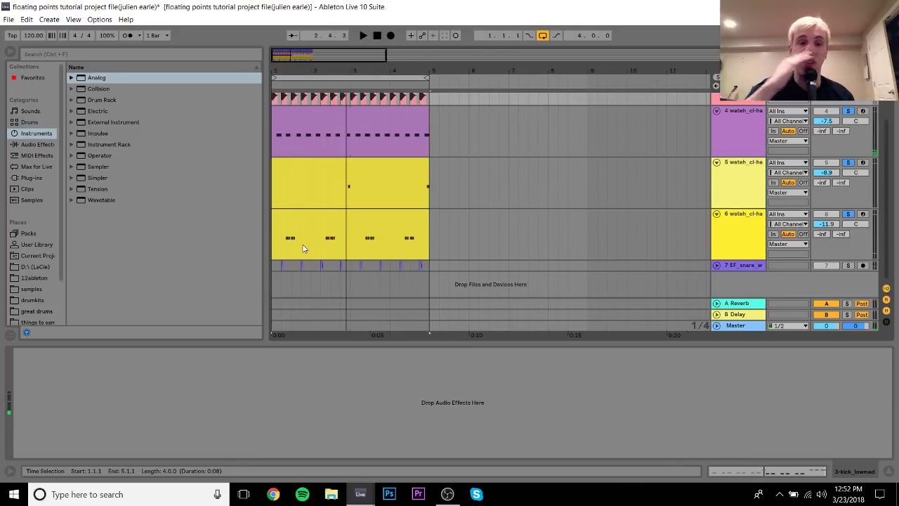
Solo only hat track 4 and play it with its MIDI clip's notes open, finishing on its device chain
{"action": "key", "text": "Down"}
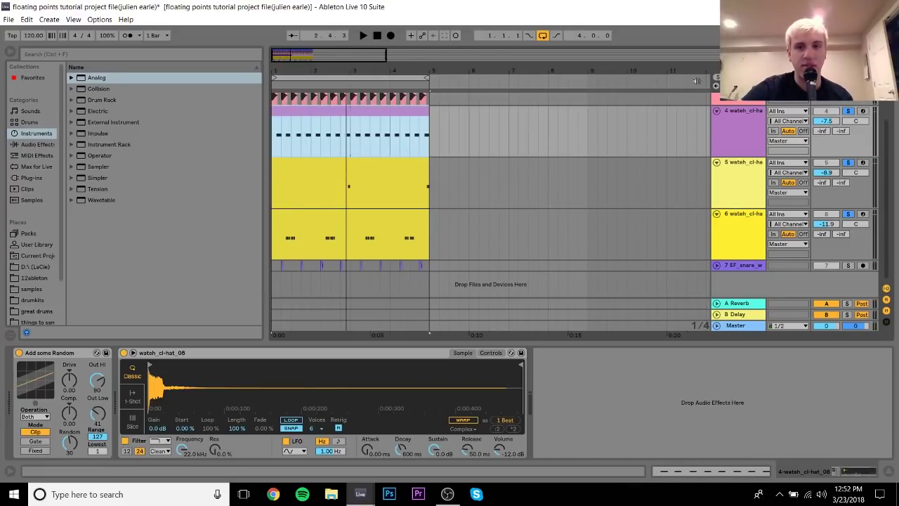
{"action": "left_click", "coordinate": [849, 111]}
{"action": "left_click", "coordinate": [749, 117]}
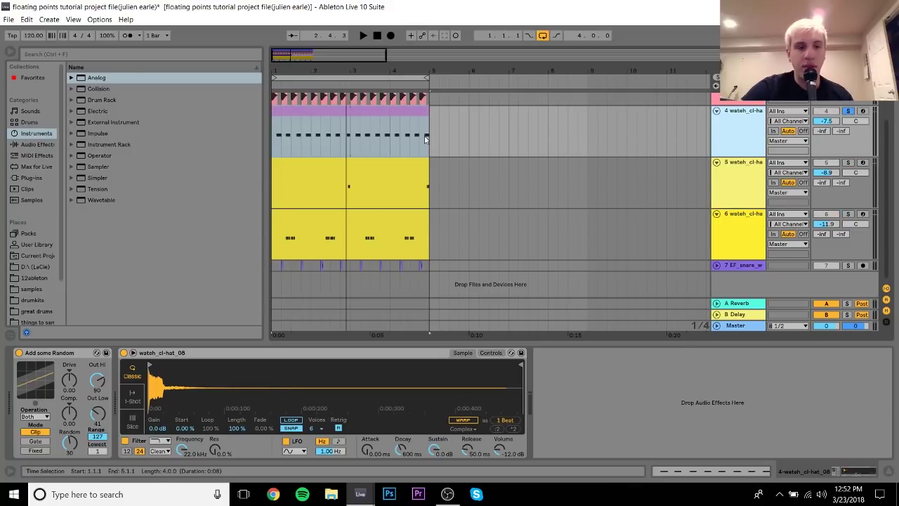
{"action": "double_click", "coordinate": [352, 100]}
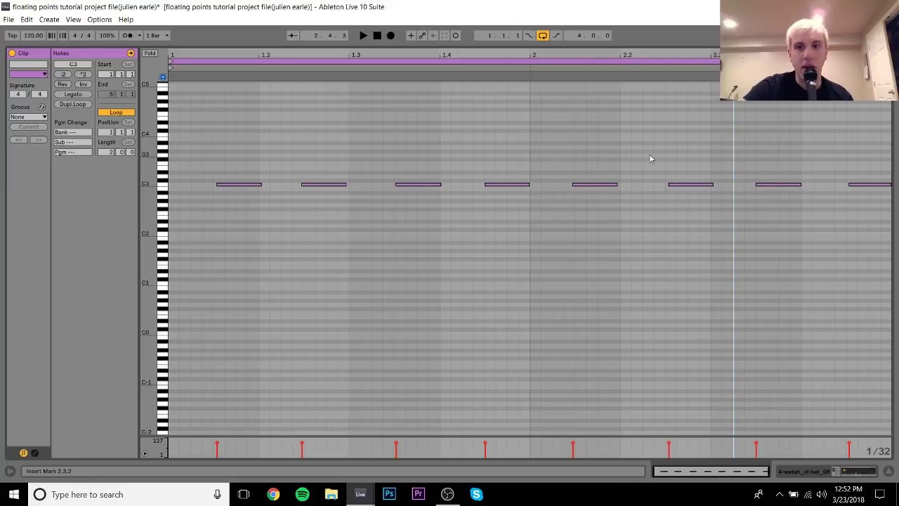
{"action": "key", "text": "space"}
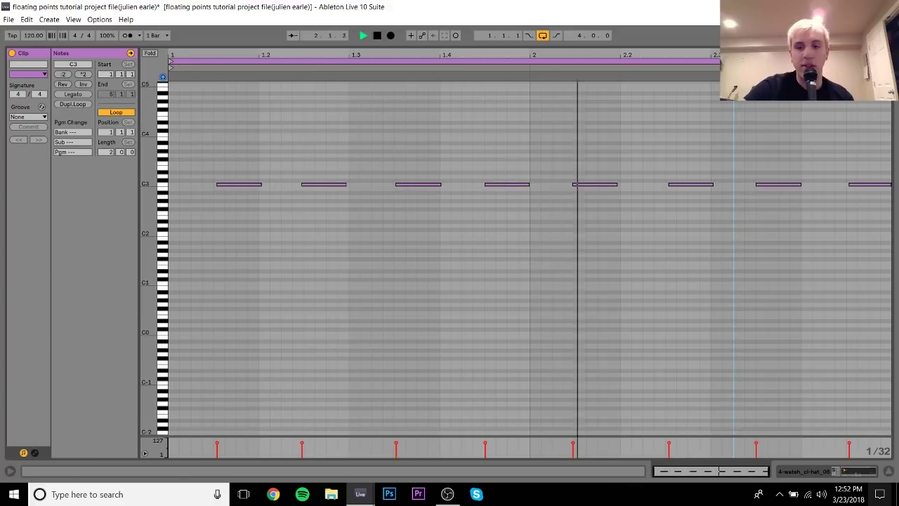
{"action": "left_click", "coordinate": [860, 475]}
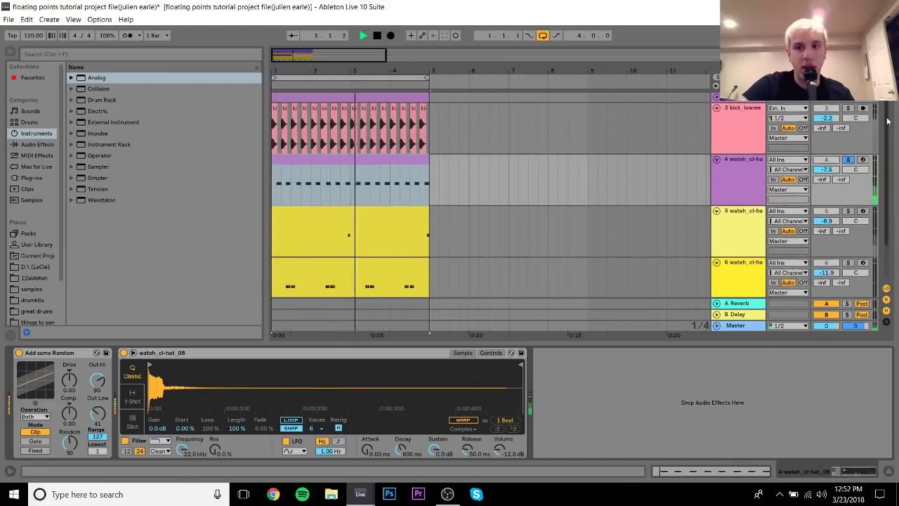
Add the kick to track 4's solo and compare the hat's MIDI notes against it, finishing on the hat's device chain
{"action": "left_click", "coordinate": [848, 109]}
{"action": "left_click", "coordinate": [741, 112]}
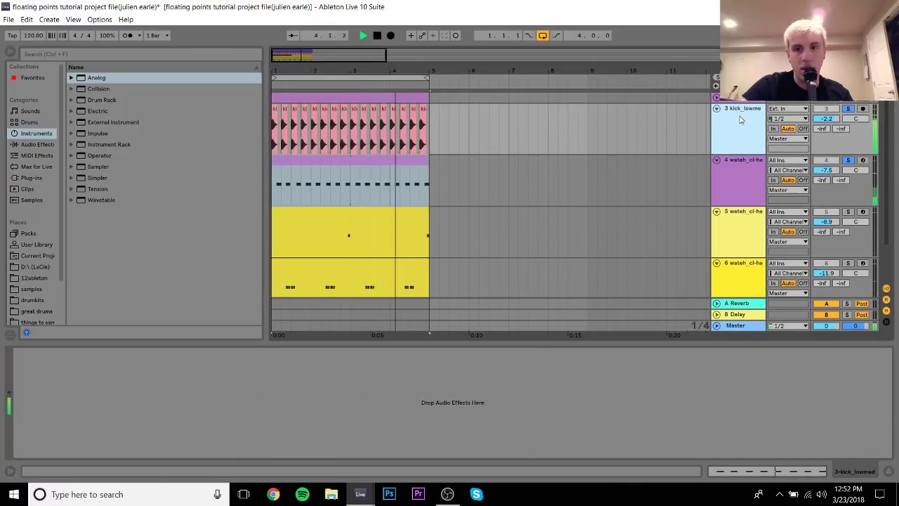
{"action": "double_click", "coordinate": [411, 163]}
{"action": "key", "text": "space"}
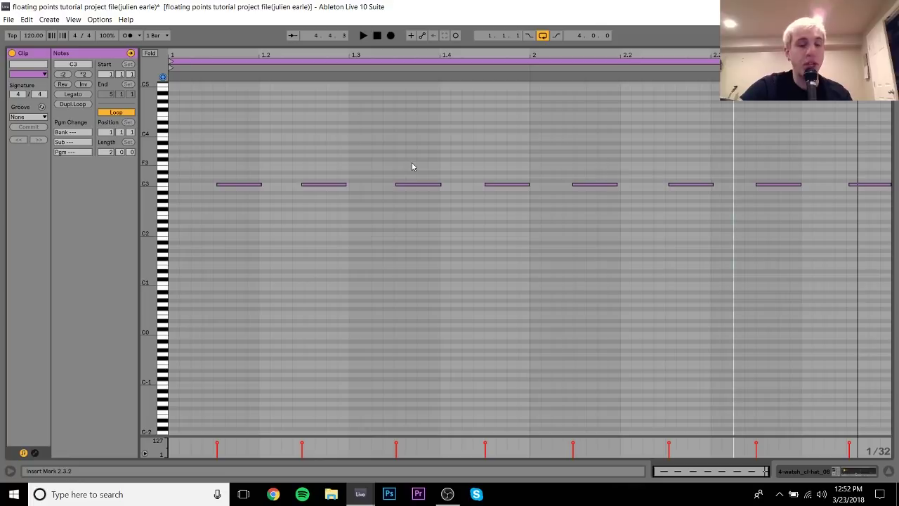
{"action": "left_click", "coordinate": [813, 474]}
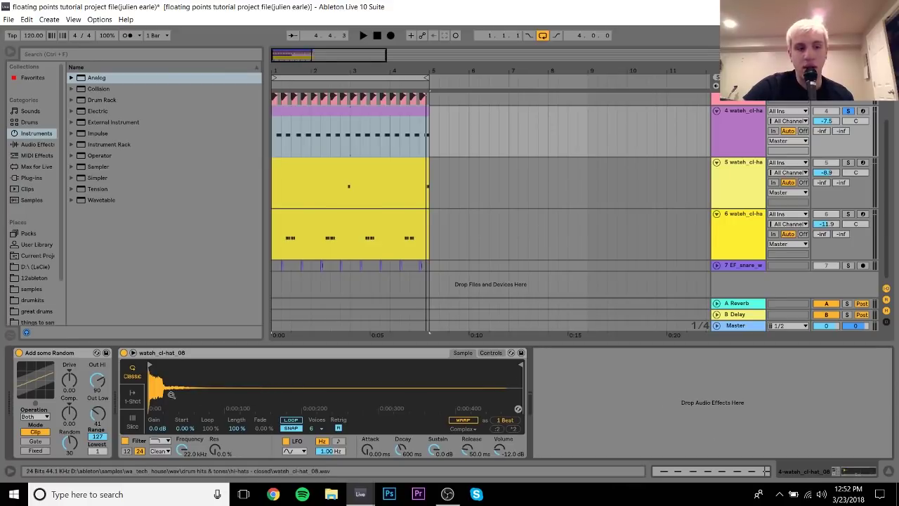
Try track 4's Add some Random with Out Low at its minimum and Out Hi at 127 during playback, and undo the change
{"action": "left_click", "coordinate": [48, 364]}
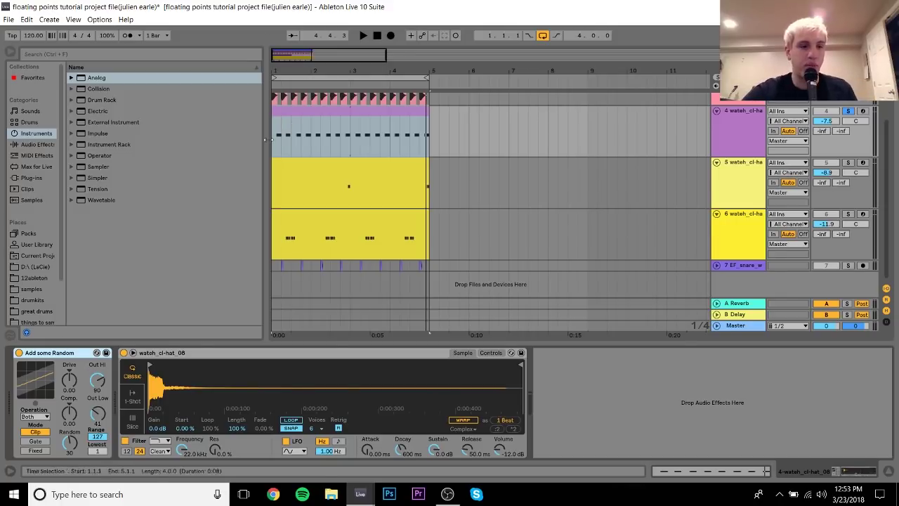
{"action": "left_click_drag", "start_coordinate": [97, 413], "coordinate": [97, 435]}
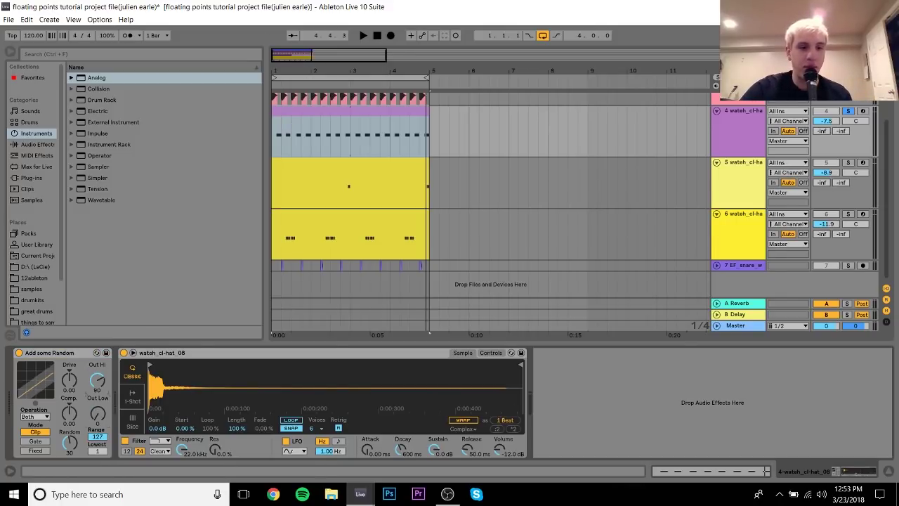
{"action": "left_click_drag", "start_coordinate": [97, 380], "coordinate": [97, 352]}
{"action": "key", "text": "space"}
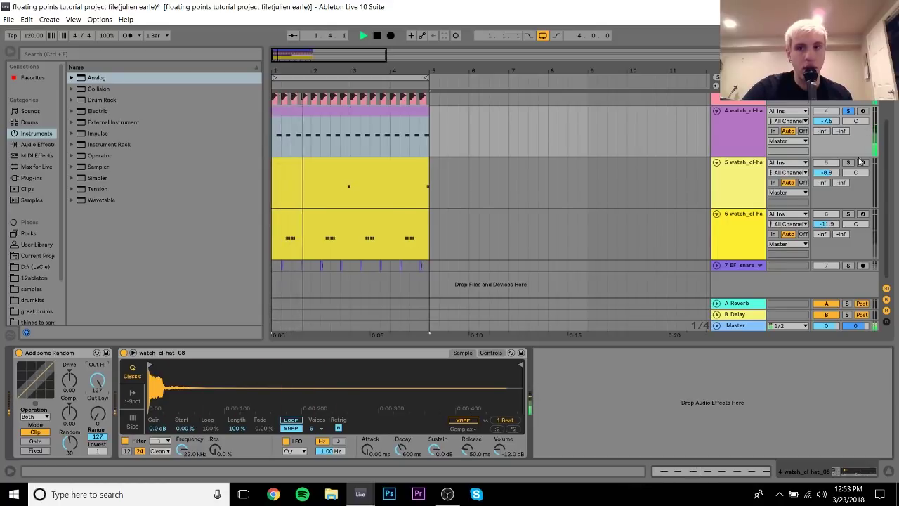
{"action": "left_click", "coordinate": [849, 111]}
{"action": "left_click", "coordinate": [848, 112]}
{"action": "key", "text": "space"}
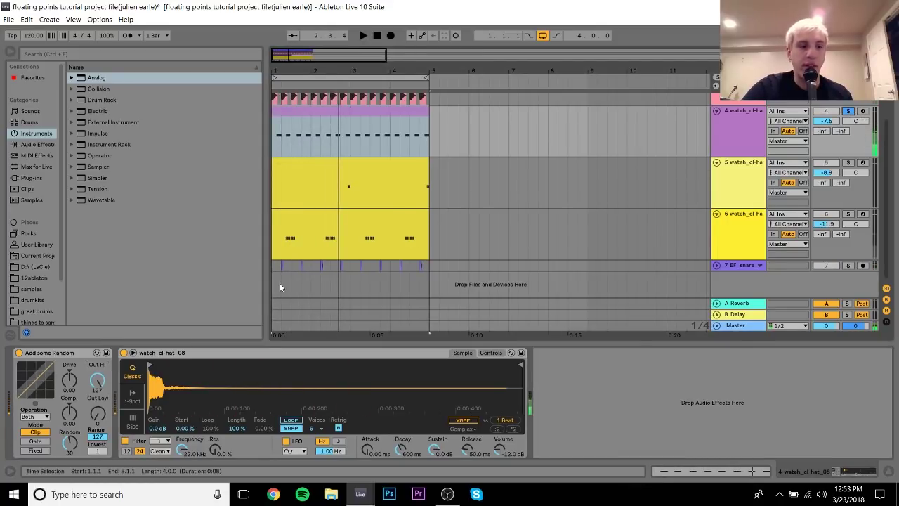
{"action": "key", "text": "ctrl+z"}
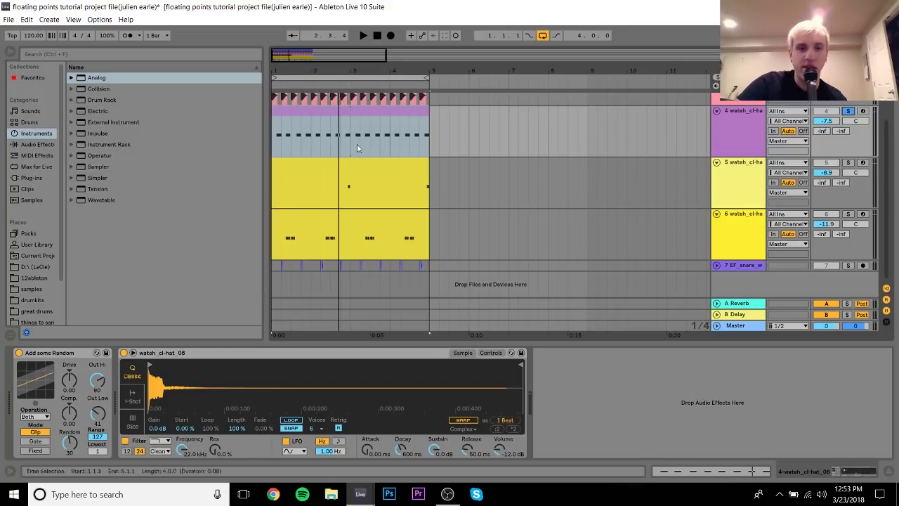
Show hat track 6's device chain, add the track to the solo with track 4 and play both briefly
{"action": "left_click", "coordinate": [305, 114]}
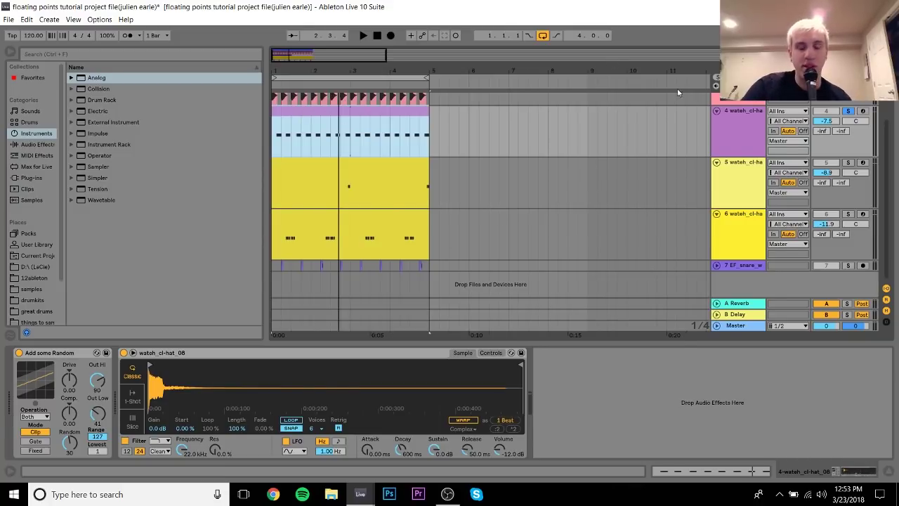
{"action": "left_click", "coordinate": [741, 224]}
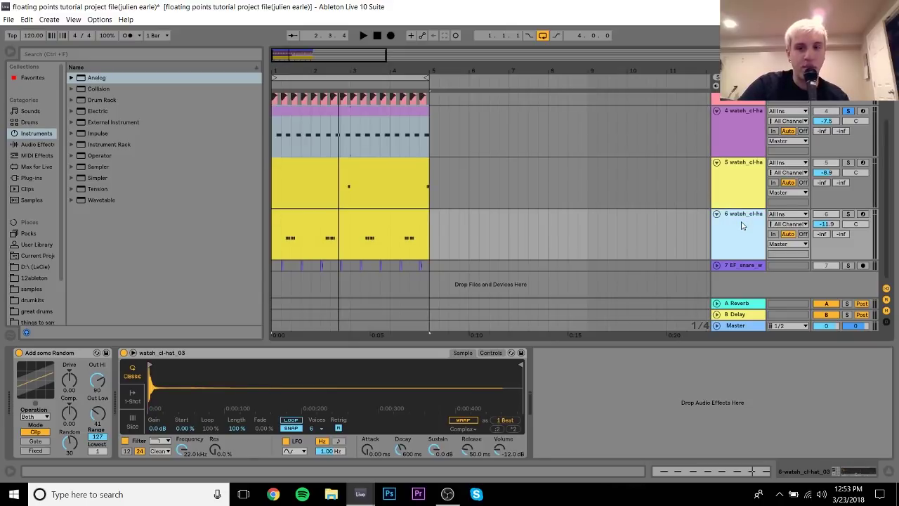
{"action": "left_click", "coordinate": [848, 214]}
{"action": "key", "text": "space"}
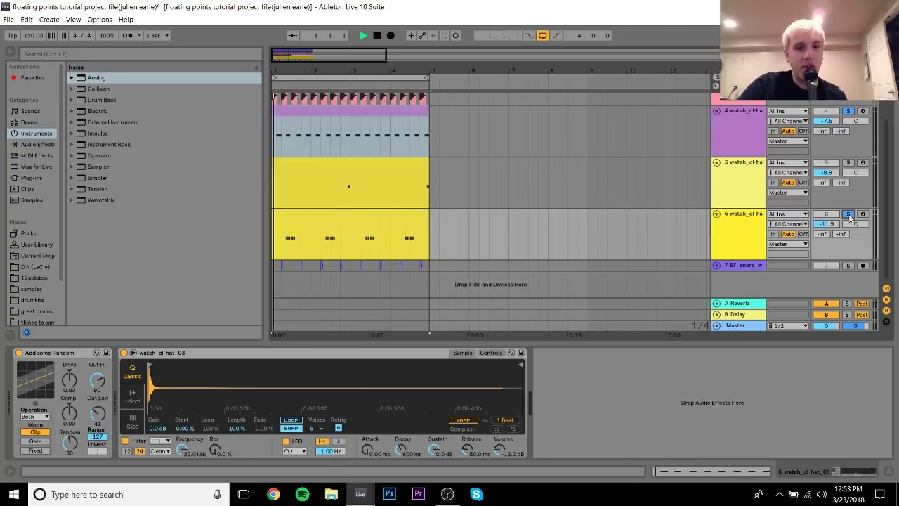
{"action": "left_click", "coordinate": [747, 226]}
{"action": "key", "text": "space"}
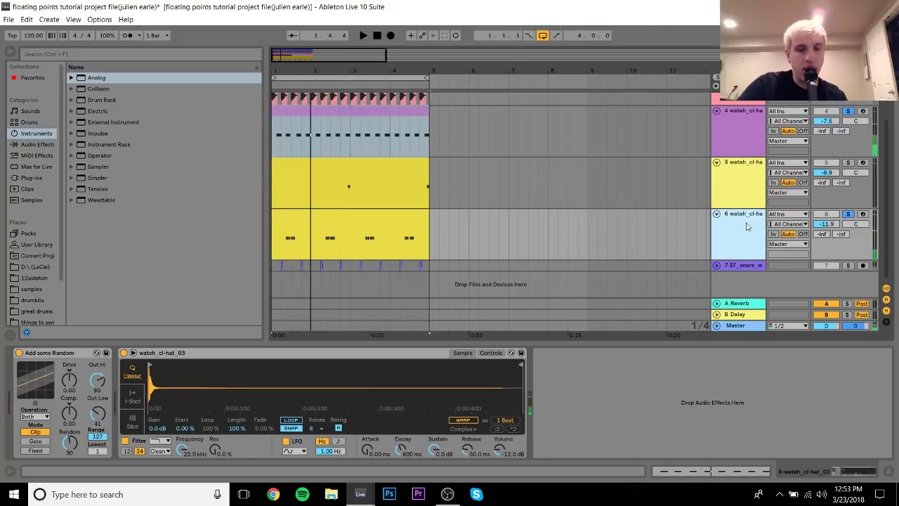
Open track 6's MIDI clip to examine its first four notes and its Logic 16 Swing 64 groove, finishing on the device chain
{"action": "double_click", "coordinate": [297, 216]}
{"action": "left_click", "coordinate": [241, 88]}
{"action": "left_click_drag", "start_coordinate": [241, 88], "coordinate": [285, 87]}
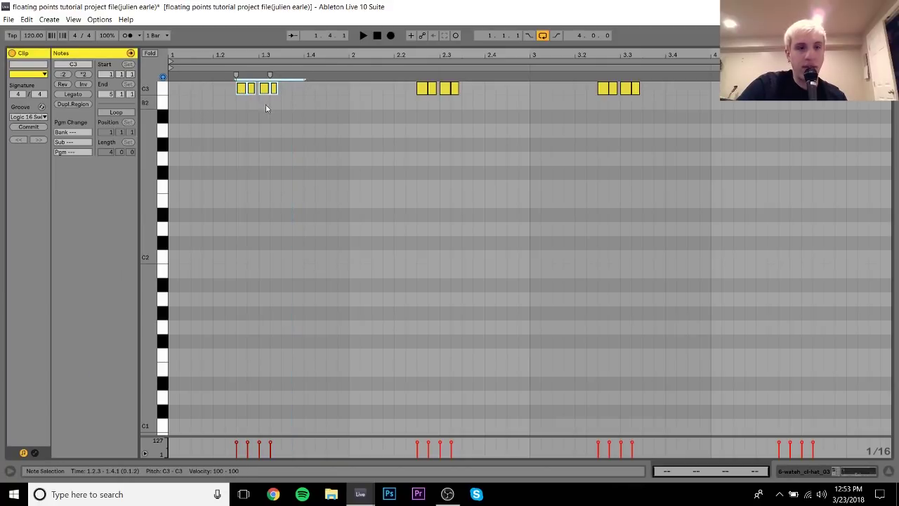
{"action": "left_click", "coordinate": [33, 117]}
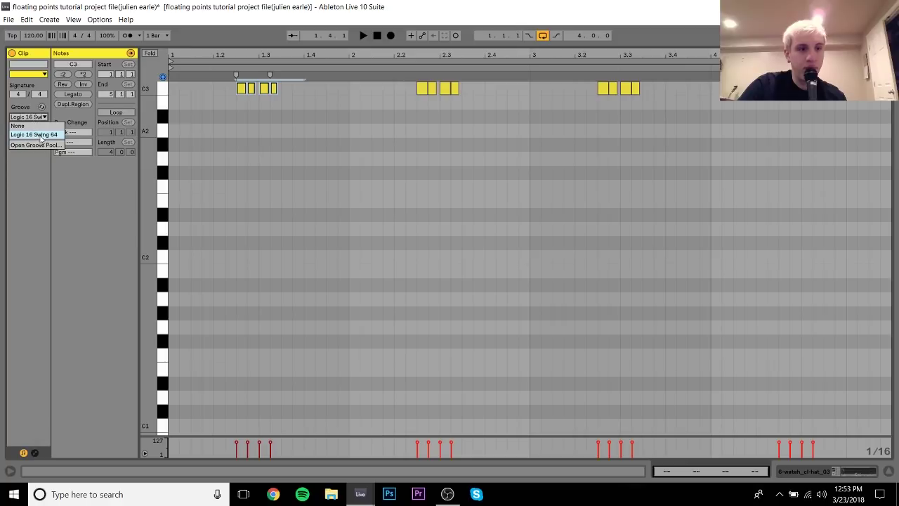
{"action": "left_click", "coordinate": [253, 144]}
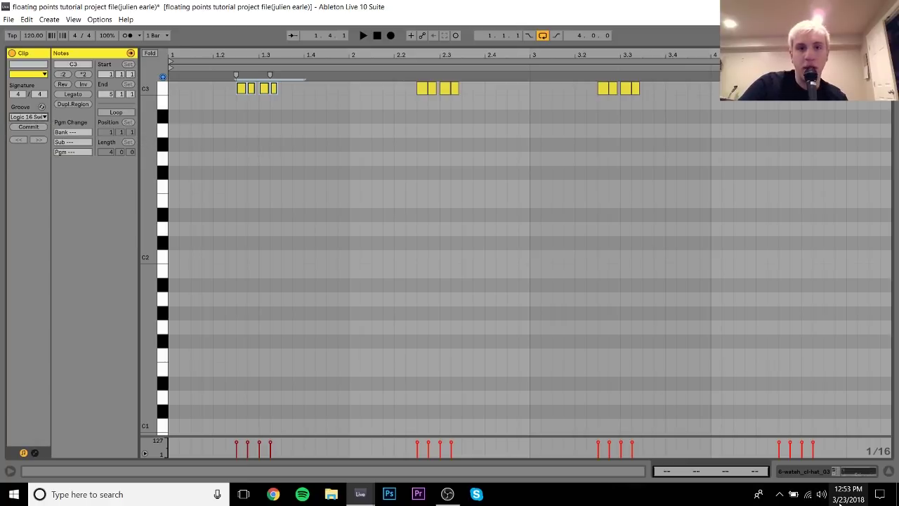
{"action": "left_click", "coordinate": [854, 469]}
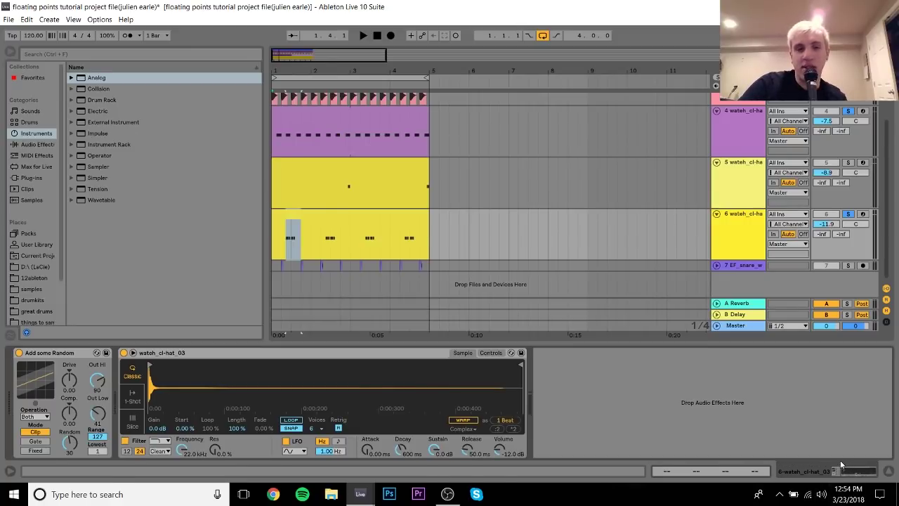
Review track 6's velocity device and first hat notes, and select track 5's clip to show its sampler
{"action": "left_click", "coordinate": [728, 227]}
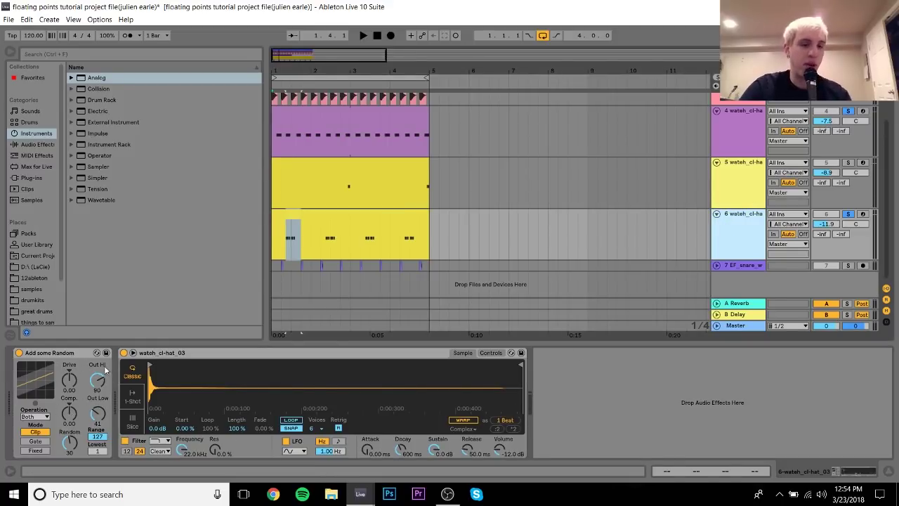
{"action": "left_click", "coordinate": [291, 242]}
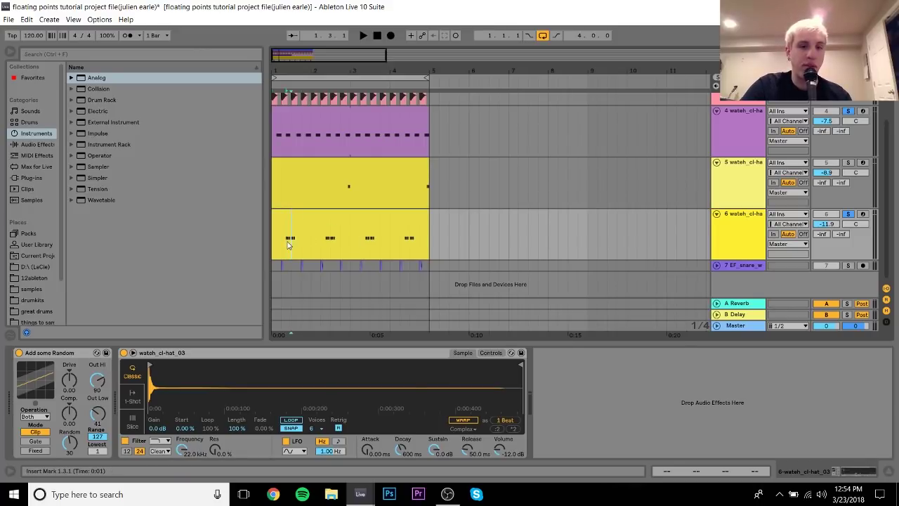
{"action": "left_click", "coordinate": [333, 170]}
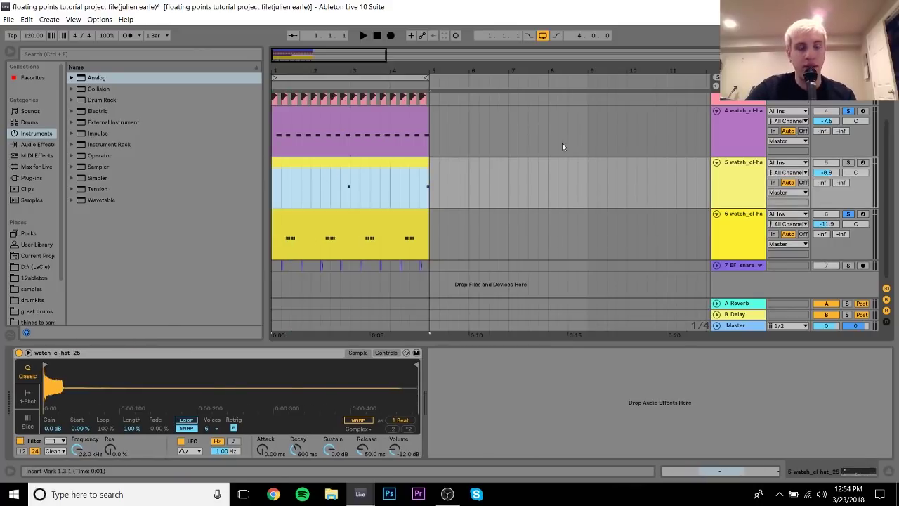
Add hat track 5 to the solo with tracks 4 and 6 and play the three hat patterns together
{"action": "left_click", "coordinate": [848, 163]}
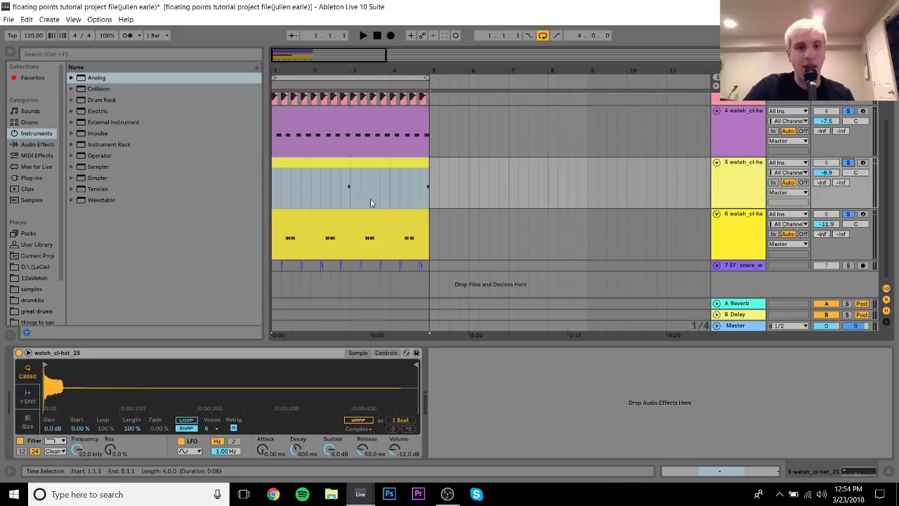
{"action": "left_click", "coordinate": [340, 194]}
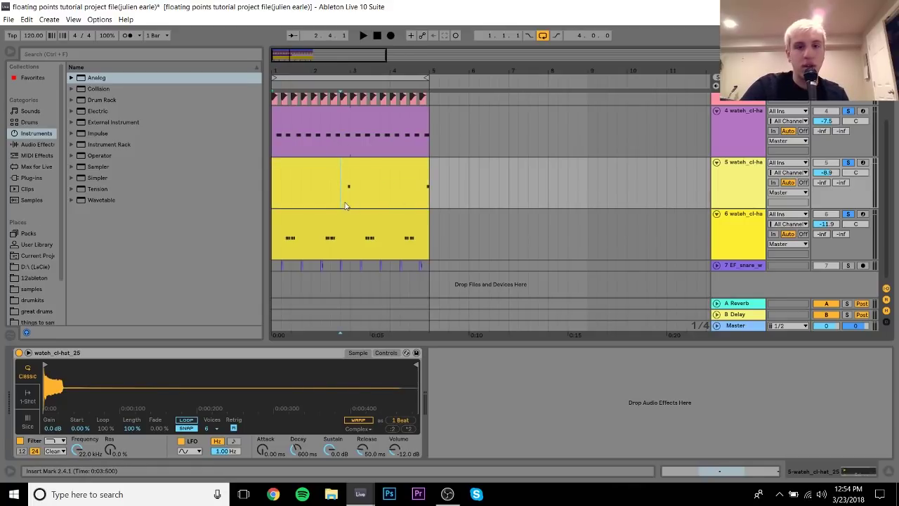
{"action": "key", "text": "space"}
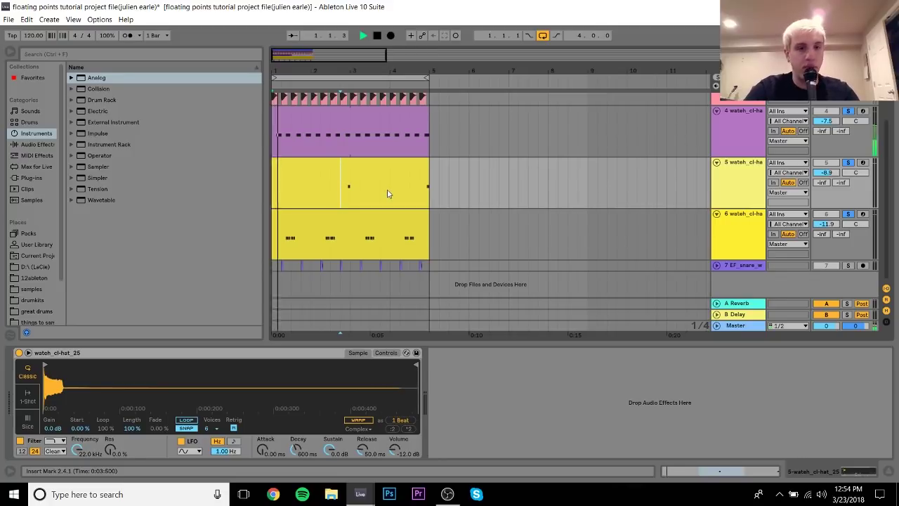
{"action": "left_click", "coordinate": [334, 194]}
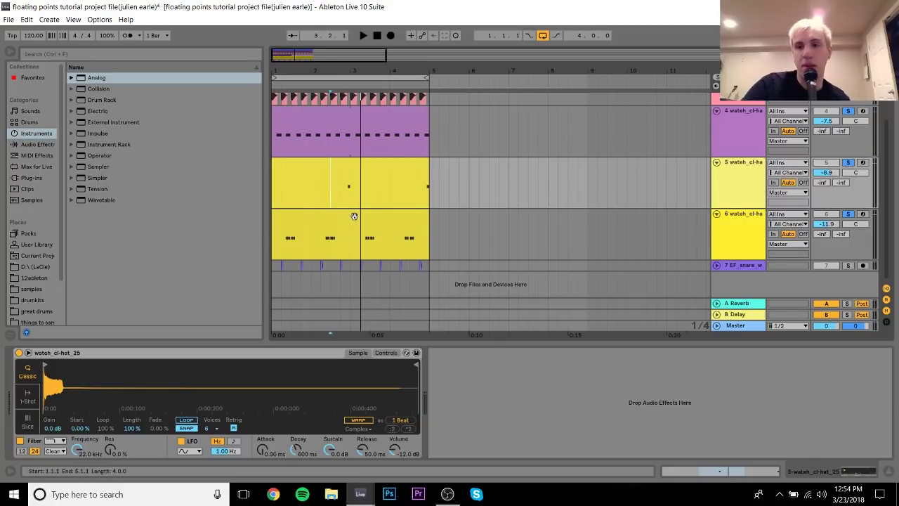
Open track 5's MIDI clip to examine its notes and Logic 16 Swing groove, finishing on the device chain
{"action": "double_click", "coordinate": [327, 167]}
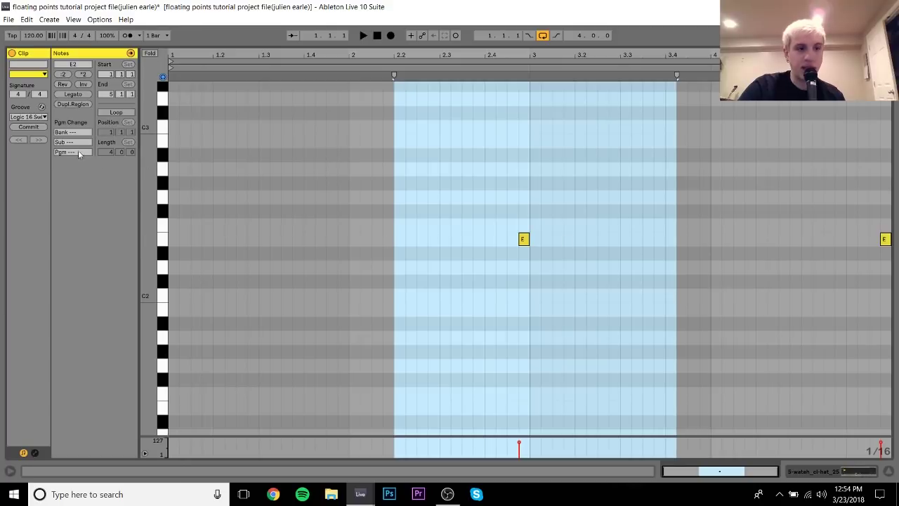
{"action": "left_click", "coordinate": [44, 117]}
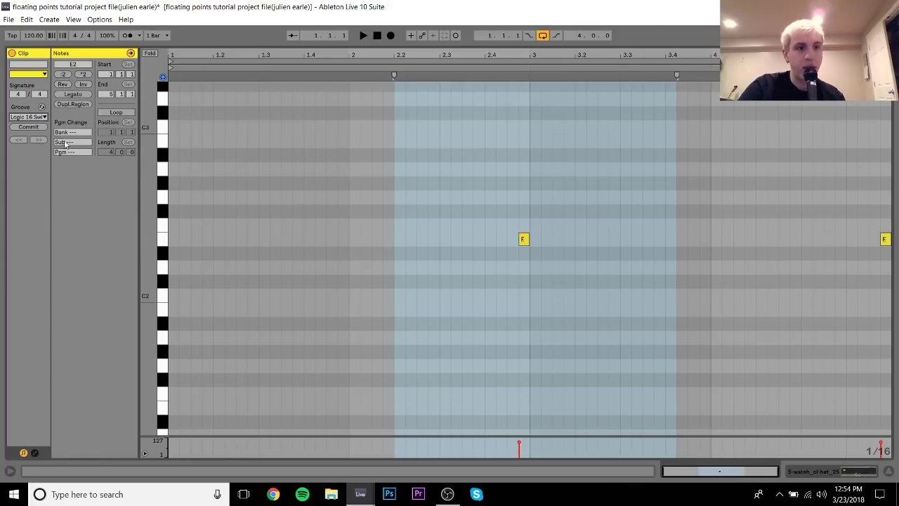
{"action": "left_click", "coordinate": [869, 473]}
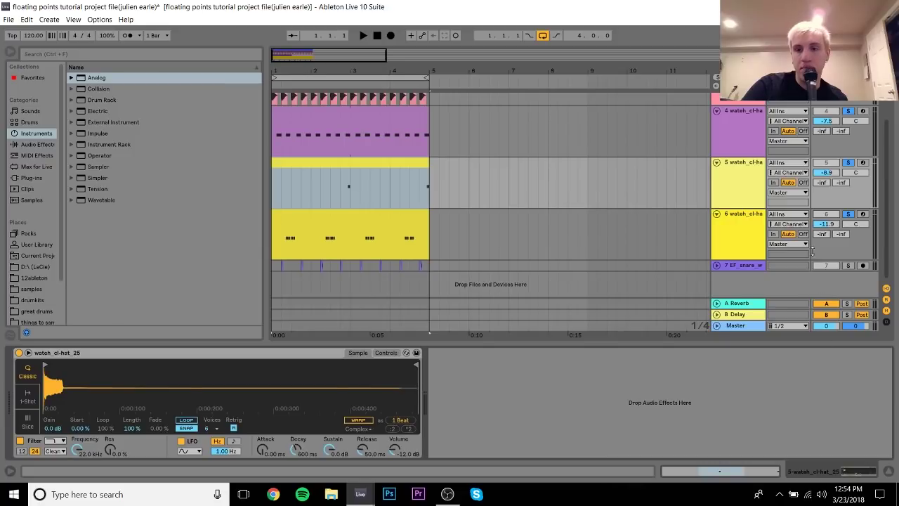
Clear the solo from the hat tracks, show snare track 7's device chain and play the loop
{"action": "left_click", "coordinate": [848, 215]}
{"action": "left_click", "coordinate": [749, 265]}
{"action": "key", "text": "space"}
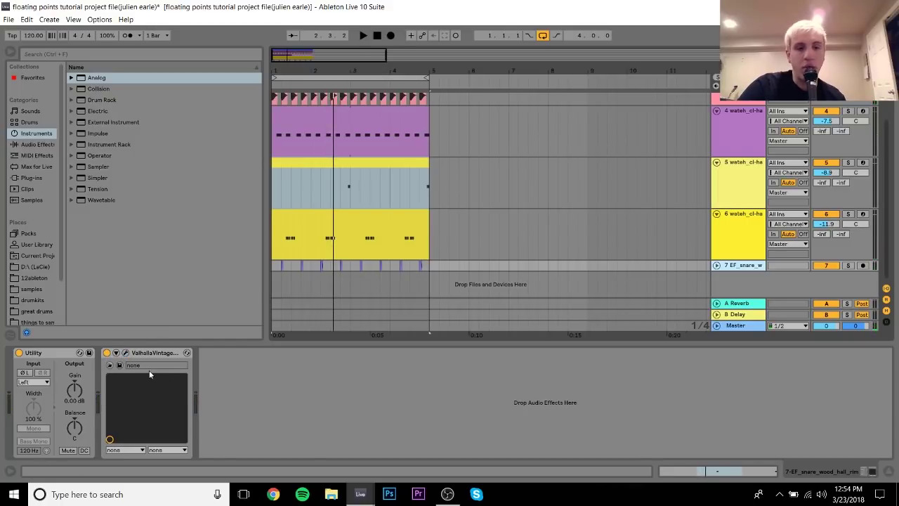
Switch off ValhallaVintage on snare track 7, play the loop without it and delete the device
{"action": "left_click", "coordinate": [107, 355]}
{"action": "key", "text": "space"}
{"action": "key", "text": "space"}
{"action": "left_click", "coordinate": [176, 353]}
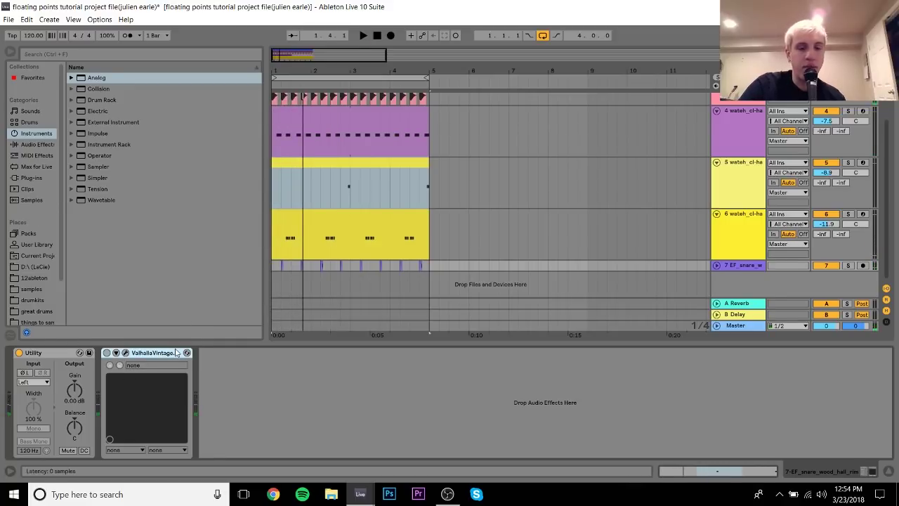
{"action": "key", "text": "Delete"}
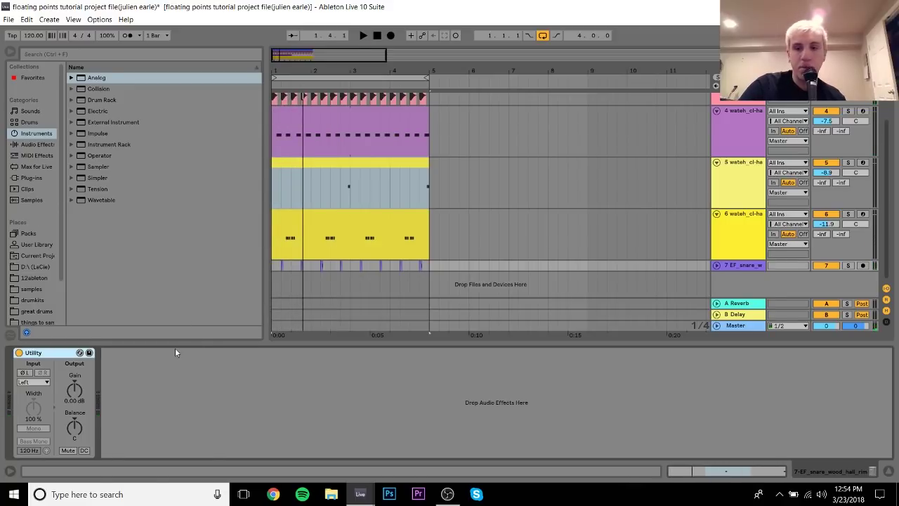
Unfold snare track 7, solo it and extend its first clip to about 1.3.3 to reveal the sample's tail
{"action": "left_click", "coordinate": [716, 265]}
{"action": "left_click_drag", "start_coordinate": [283, 52], "coordinate": [423, 281]}
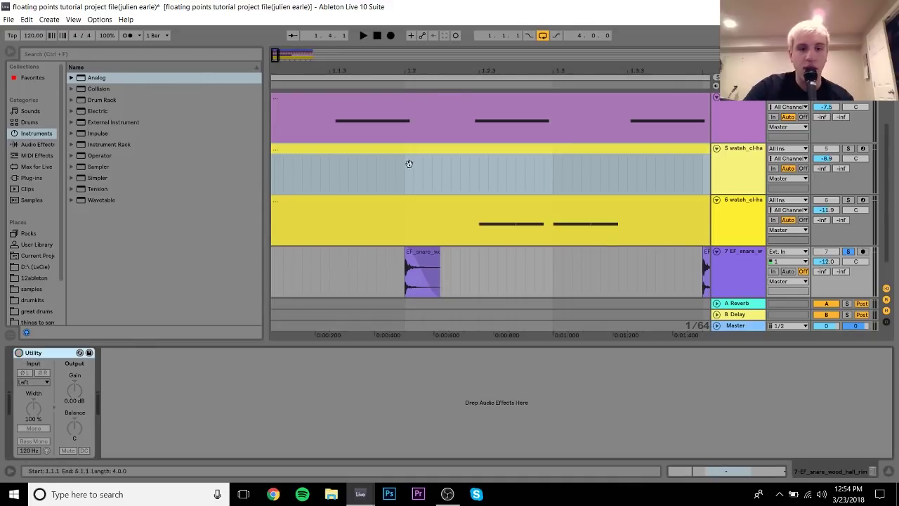
{"action": "left_click_drag", "start_coordinate": [406, 73], "coordinate": [406, 57]}
{"action": "left_click_drag", "start_coordinate": [288, 73], "coordinate": [524, 292]}
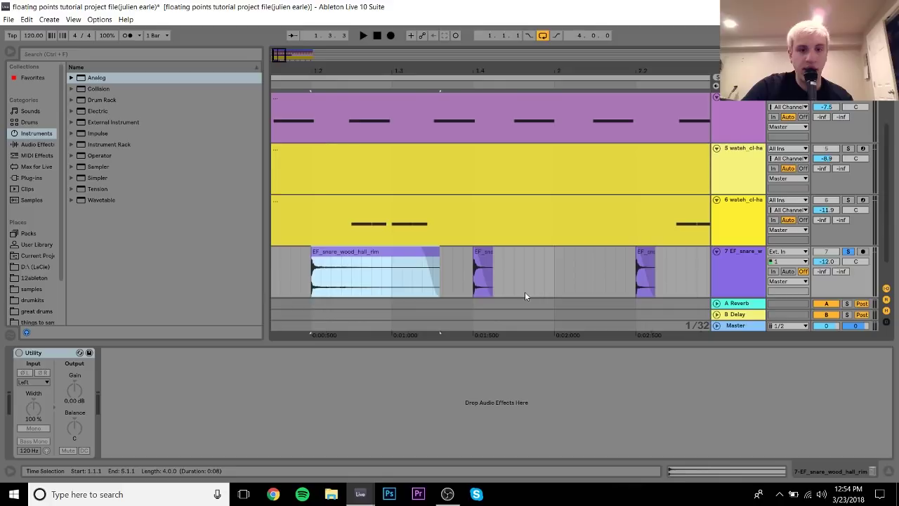
Play the extended snare clip, examine its sample waveform and undo the extension
{"action": "key", "text": "space"}
{"action": "double_click", "coordinate": [383, 258]}
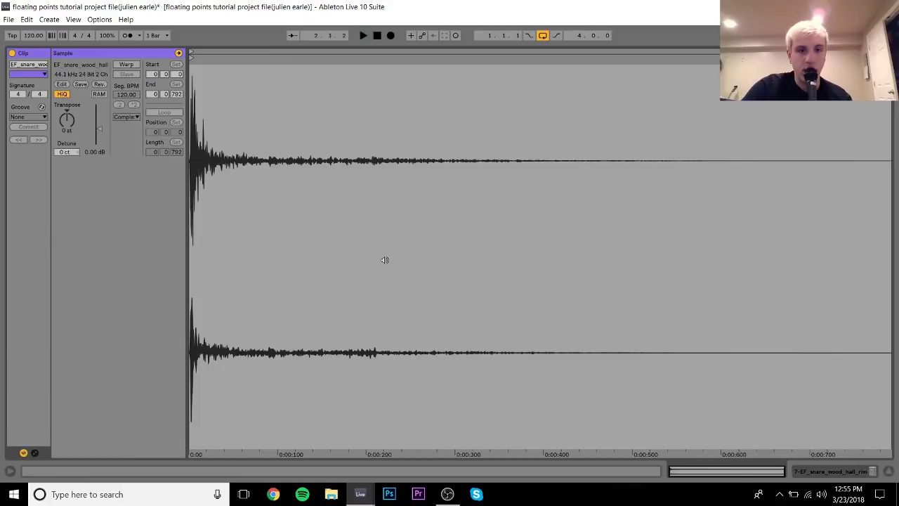
{"action": "key", "text": "plus"}
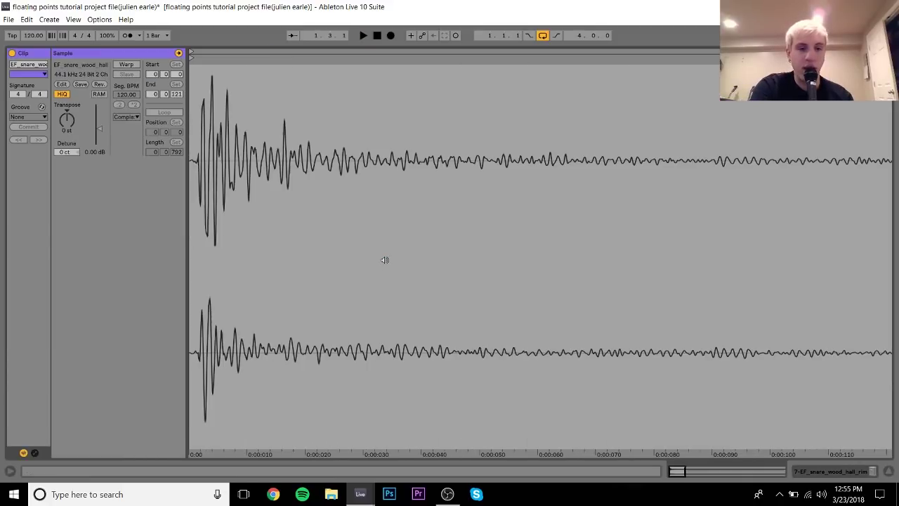
{"action": "key", "text": "shift+Tab"}
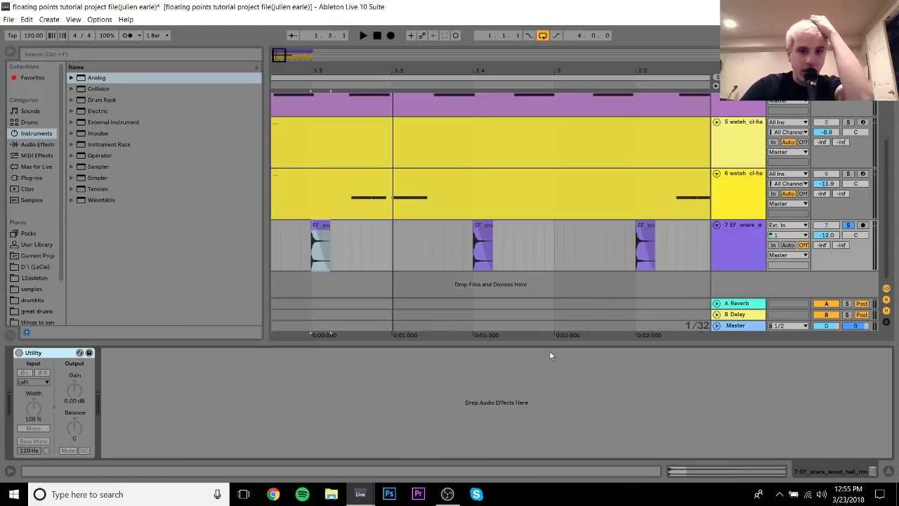
Play the shortened first snare clip, extend it from 1.2.1 to 1.3.3 and play it again for comparison
{"action": "left_click", "coordinate": [320, 226]}
{"action": "key", "text": "space"}
{"action": "key", "text": "space"}
{"action": "left_click_drag", "start_coordinate": [330, 235], "coordinate": [440, 243]}
{"action": "key", "text": "space"}
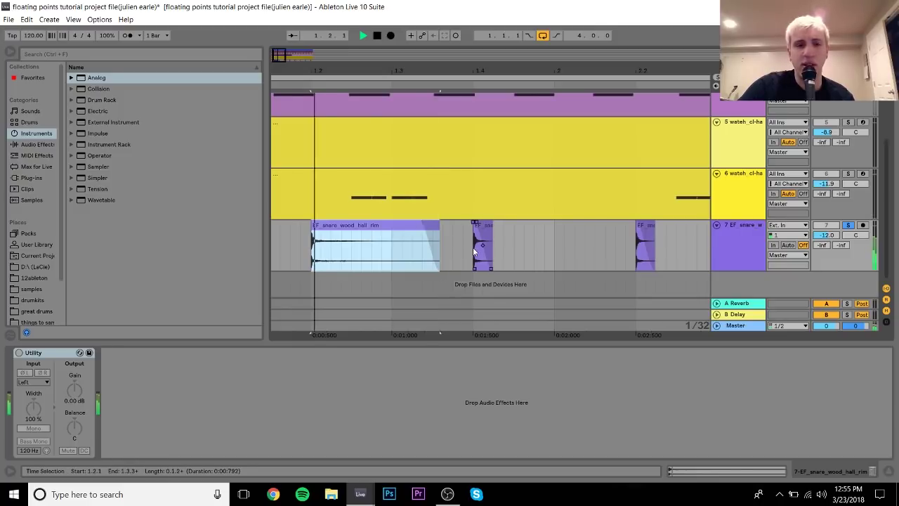
{"action": "key", "text": "space"}
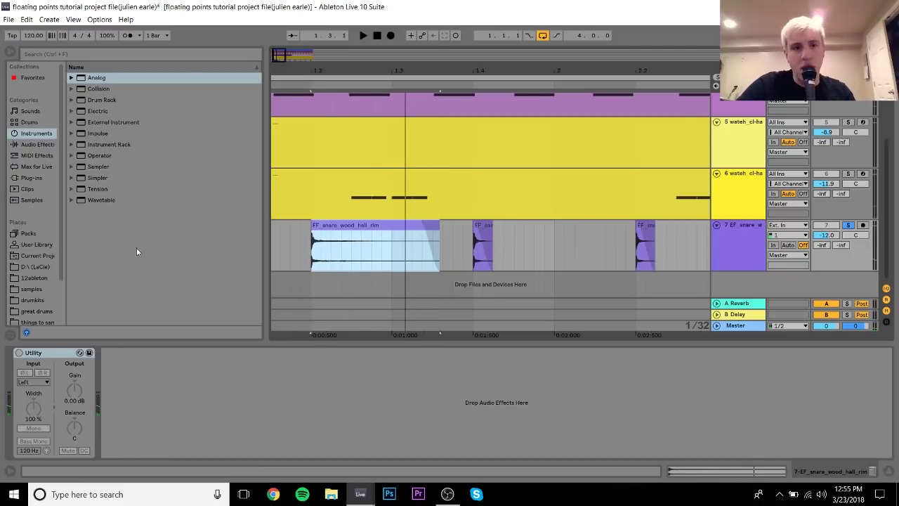
{"action": "key", "text": "space"}
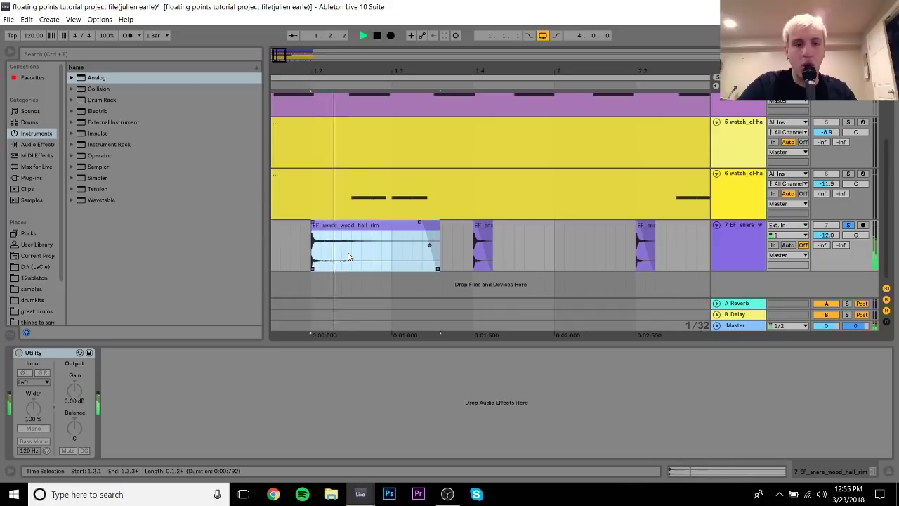
{"action": "key", "text": "space"}
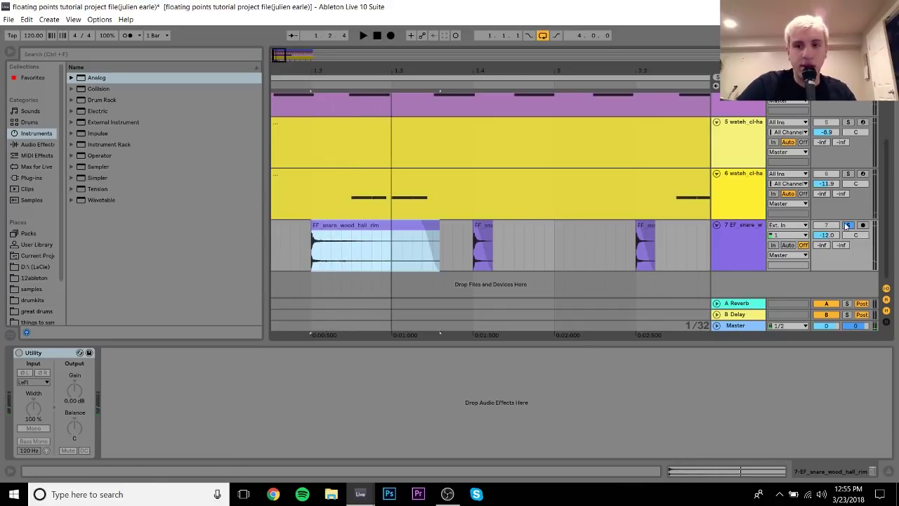
Unsolo track 7, play all tracks from 1.1.1 with the extended snare and undo the clip extension
{"action": "left_click", "coordinate": [296, 294]}
{"action": "left_click", "coordinate": [281, 251]}
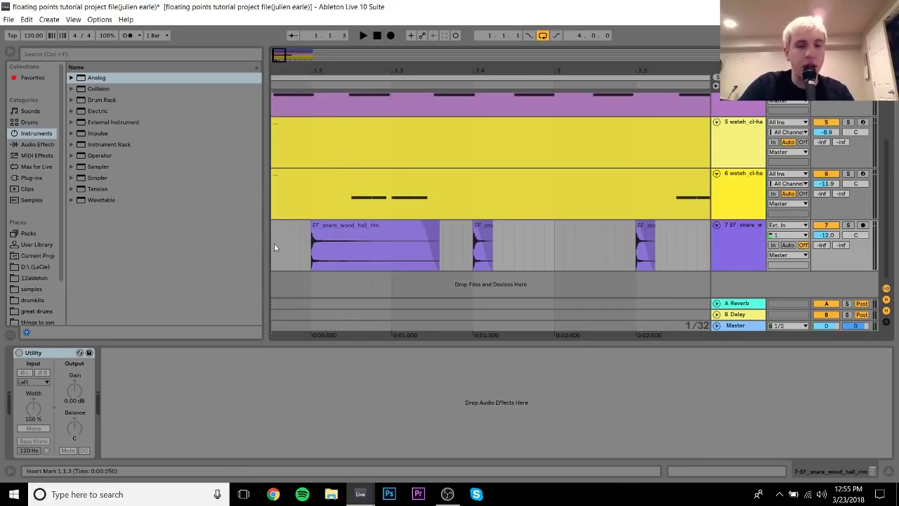
{"action": "left_click_drag", "start_coordinate": [288, 68], "coordinate": [330, 68]}
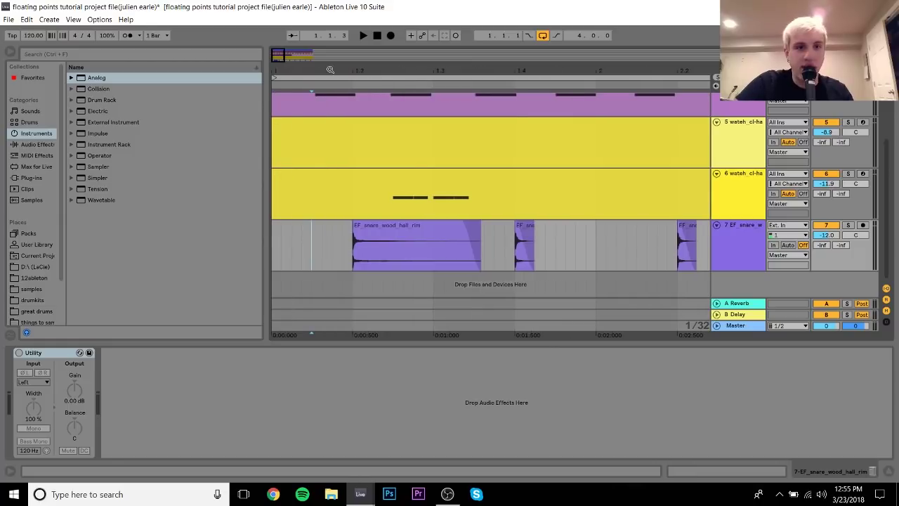
{"action": "left_click", "coordinate": [274, 241]}
{"action": "key", "text": "space"}
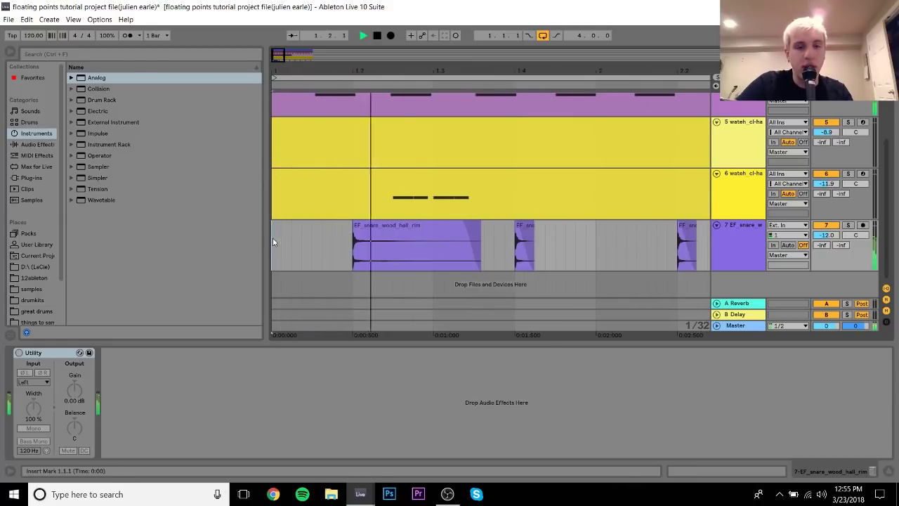
{"action": "key", "text": "space"}
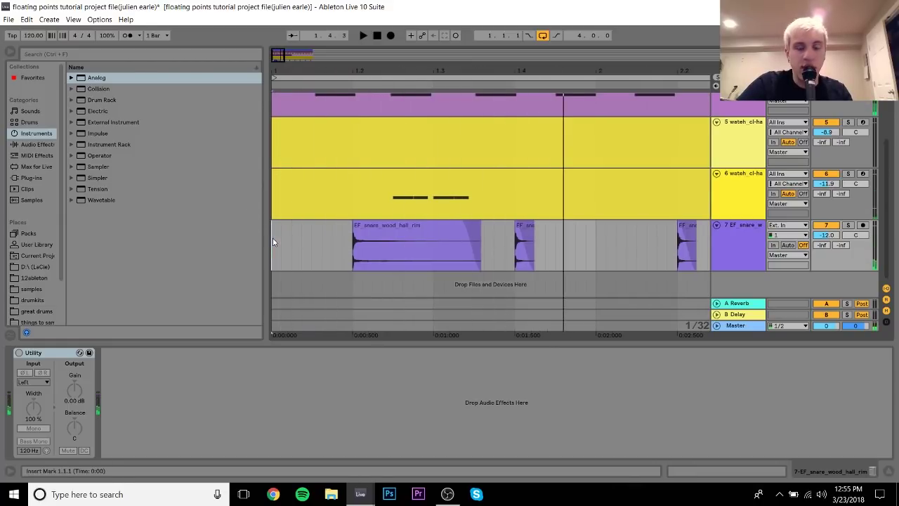
{"action": "key", "text": "ctrl+z"}
{"action": "mouse_move", "coordinate": [369, 229]}
{"action": "left_click_drag", "start_coordinate": [365, 224], "coordinate": [354, 224]}
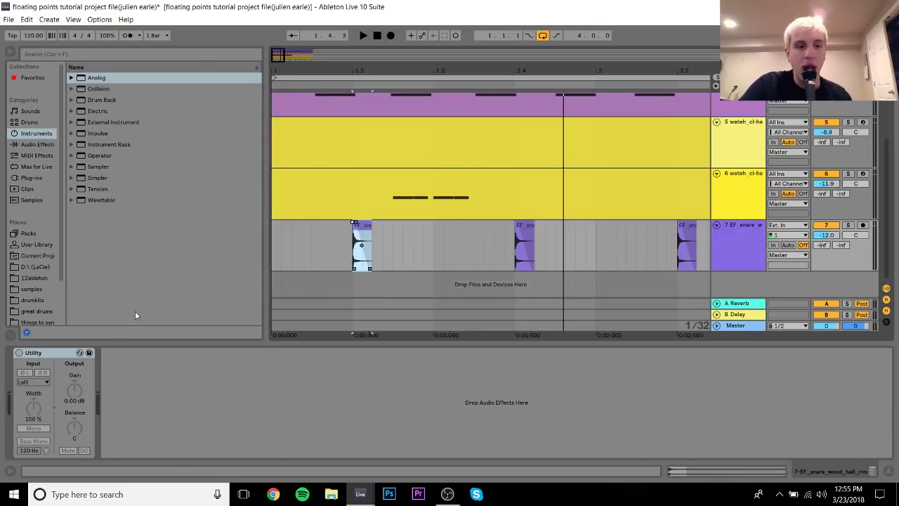
Switch on snare track 7's Utility device with its input channel mode set to Left
{"action": "left_click", "coordinate": [28, 365]}
{"action": "left_click", "coordinate": [32, 381]}
{"action": "left_click", "coordinate": [31, 395]}
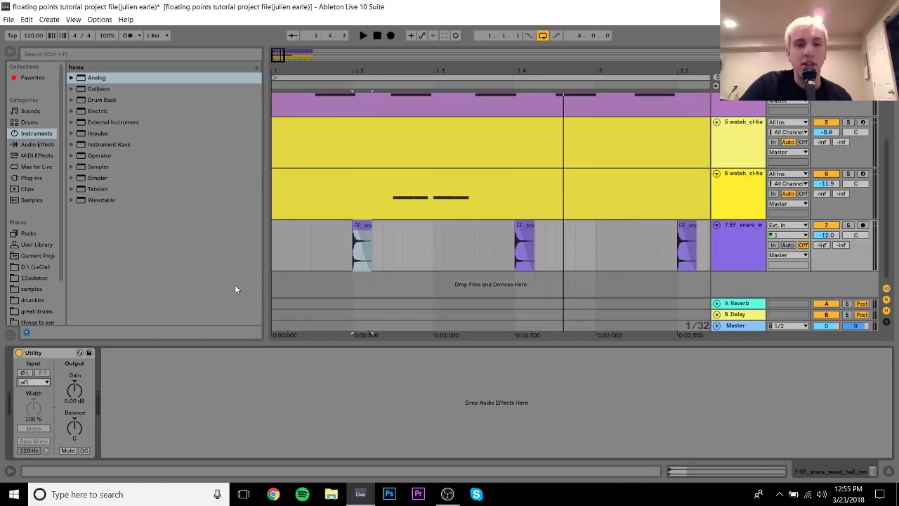
Play all tracks with the shortened snare across the four-bar loop and reset the insert mark to 1.1.1
{"action": "left_click", "coordinate": [346, 76]}
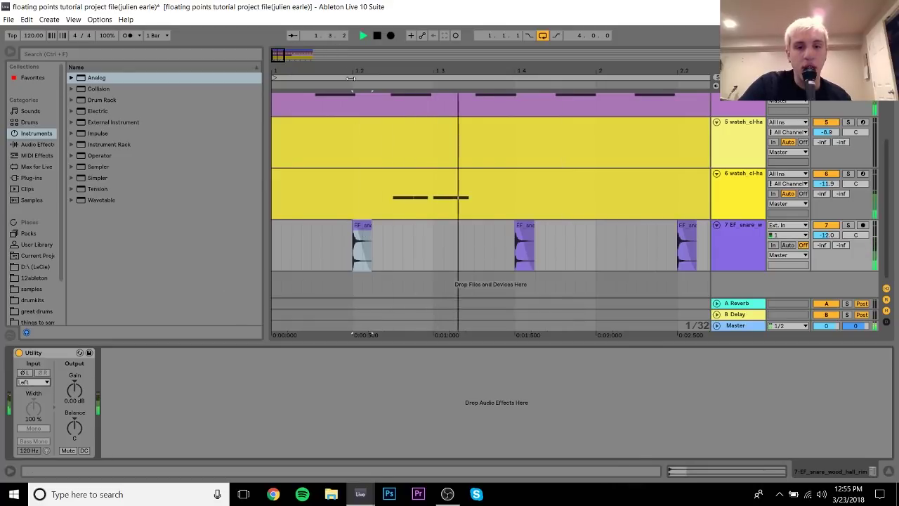
{"action": "key", "text": "minus"}
{"action": "key", "text": "minus"}
{"action": "key", "text": "minus"}
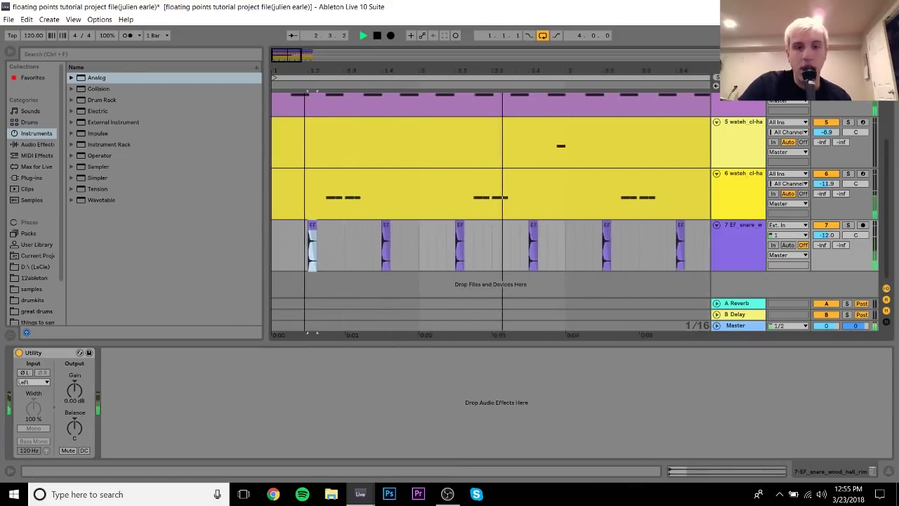
{"action": "key", "text": "space"}
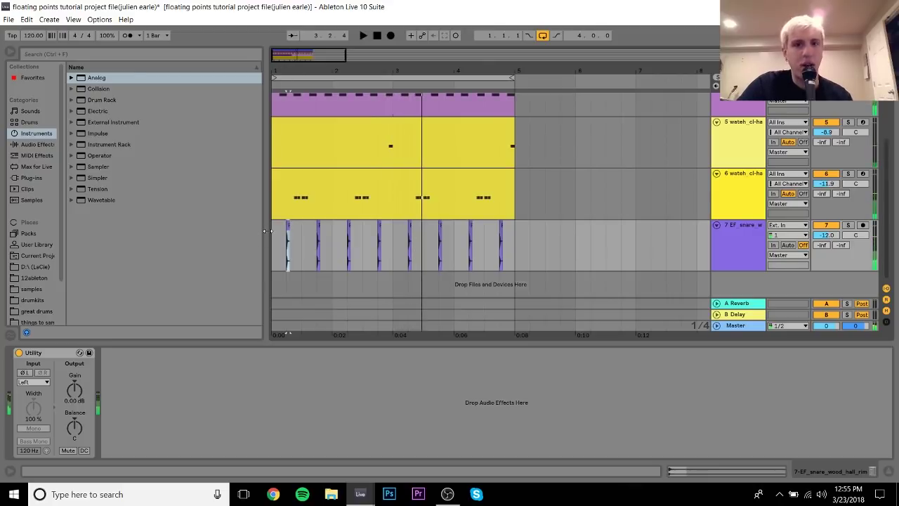
{"action": "left_click", "coordinate": [276, 237]}
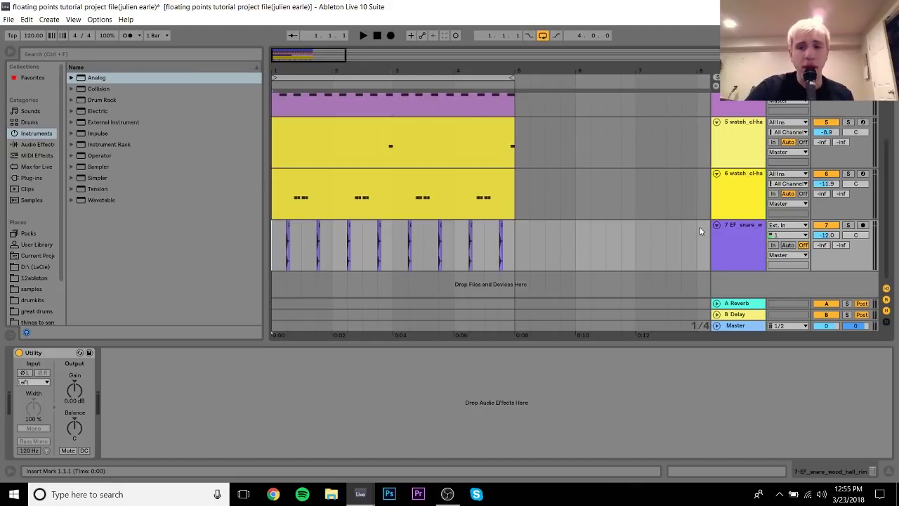
Delete the B Delay and A Reverb return tracks
{"action": "left_click", "coordinate": [745, 316]}
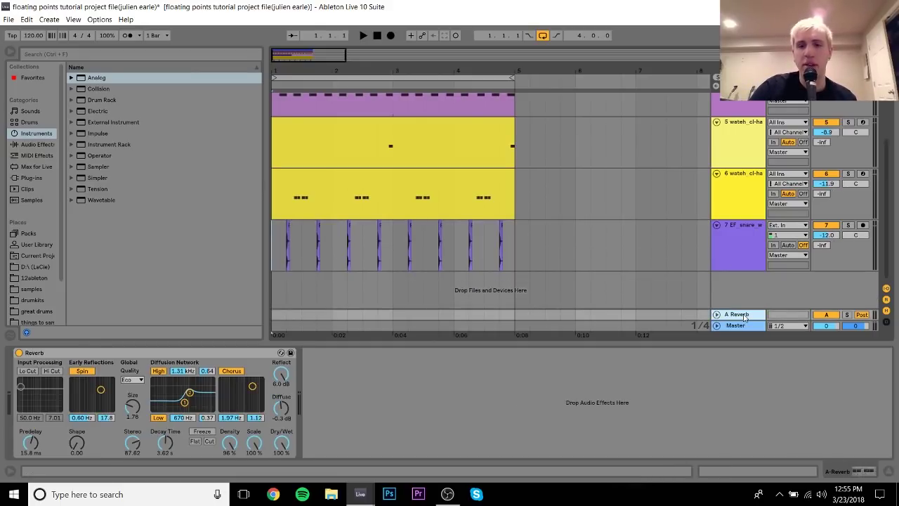
{"action": "key", "text": "Delete"}
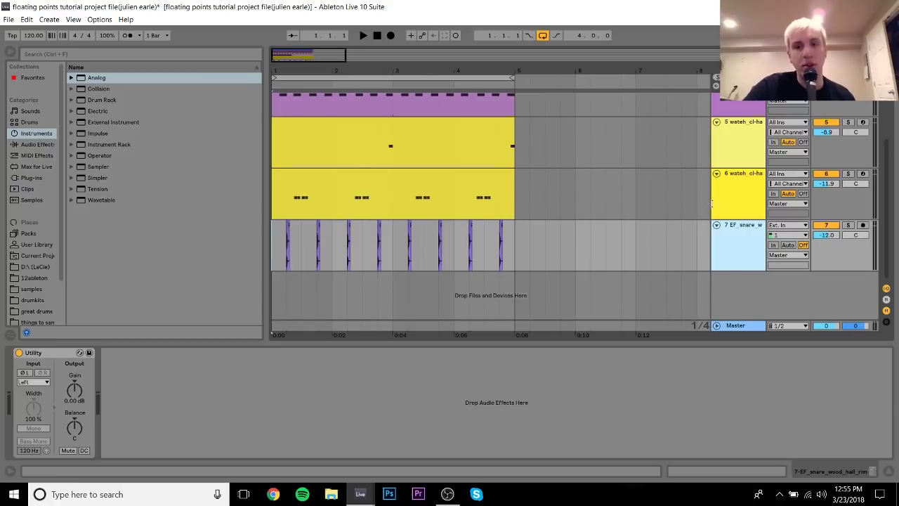
{"action": "left_click", "coordinate": [717, 225]}
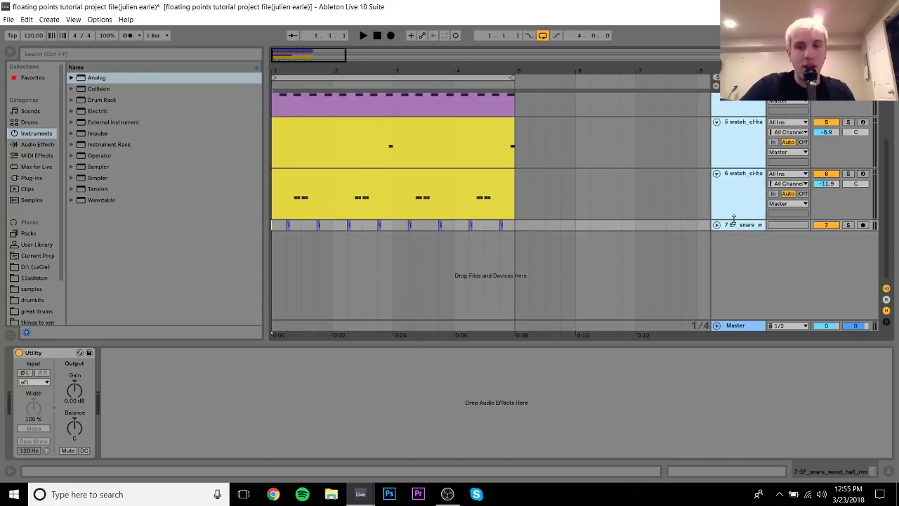
{"action": "left_click", "coordinate": [717, 174], "text": "alt"}
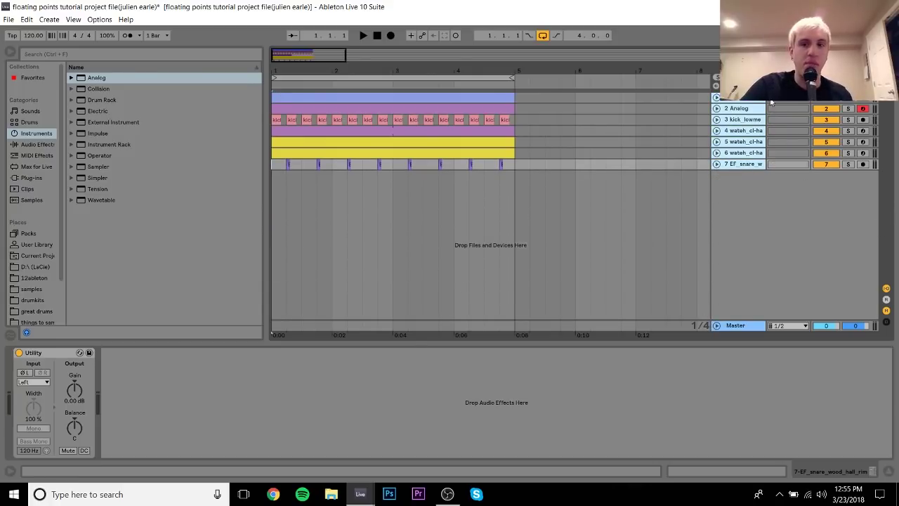
{"action": "left_click", "coordinate": [743, 109]}
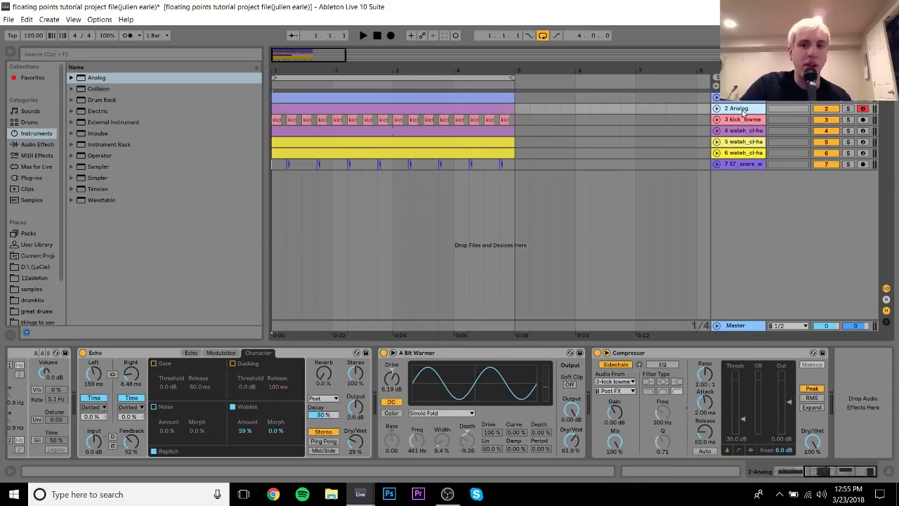